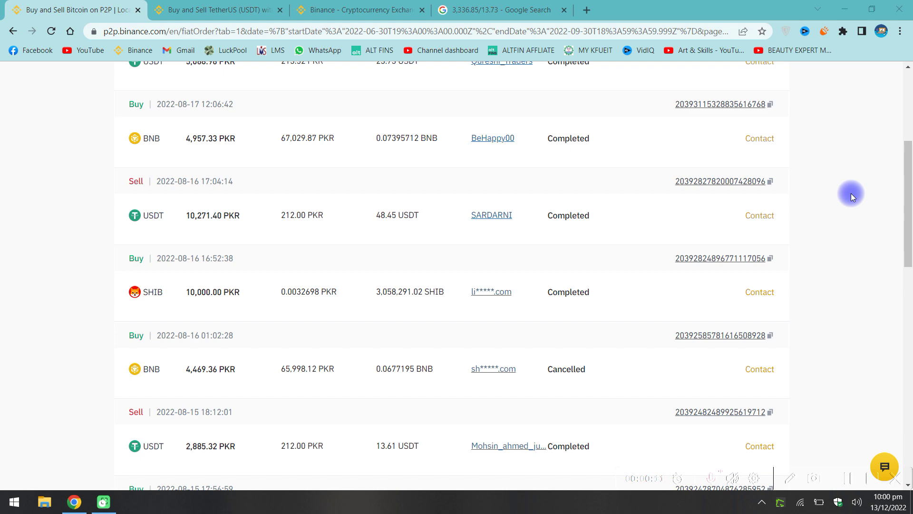
# Browse the current page, then switch to the 'Buy and Sell TetherUS (USDT)' P2P tab.
pyautogui.scroll(-3, 851, 193)
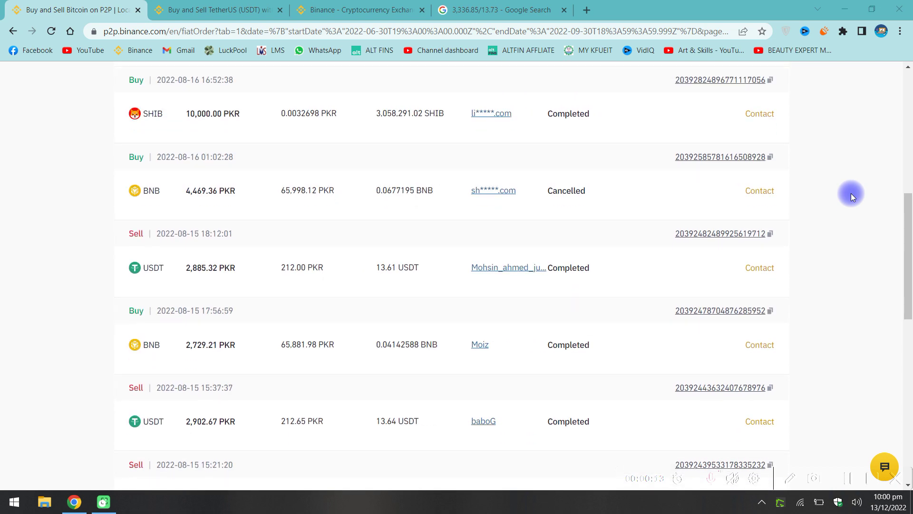
pyautogui.scroll(3, 851, 194)
pyautogui.scroll(4, 851, 193)
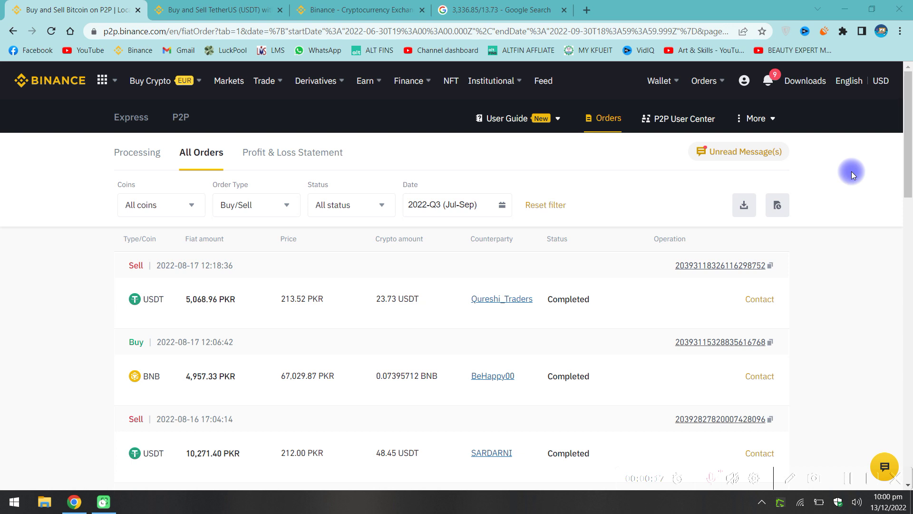
pyautogui.scroll(-2, 852, 171)
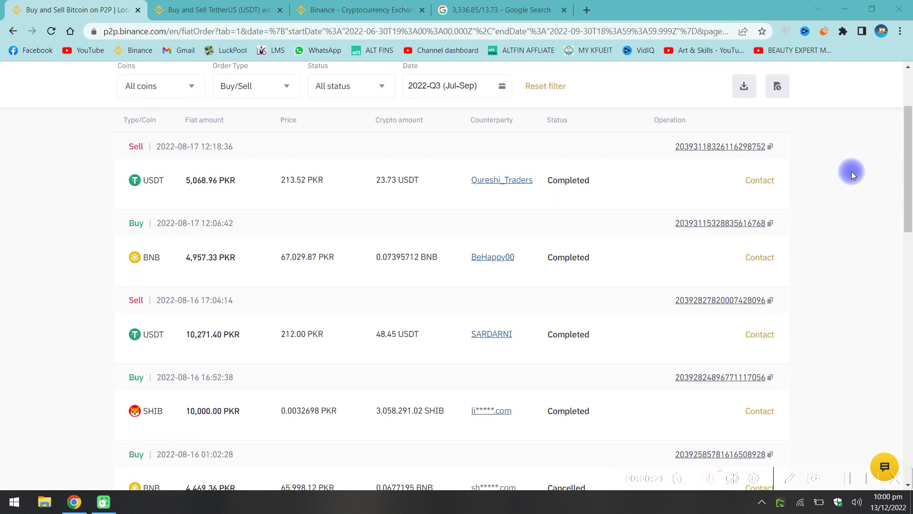
pyautogui.scroll(-3, 851, 171)
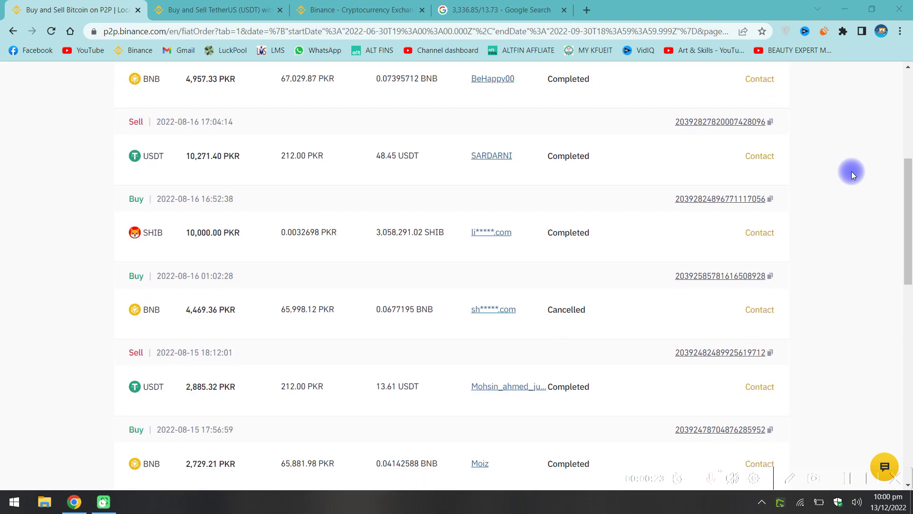
pyautogui.scroll(5, 851, 171)
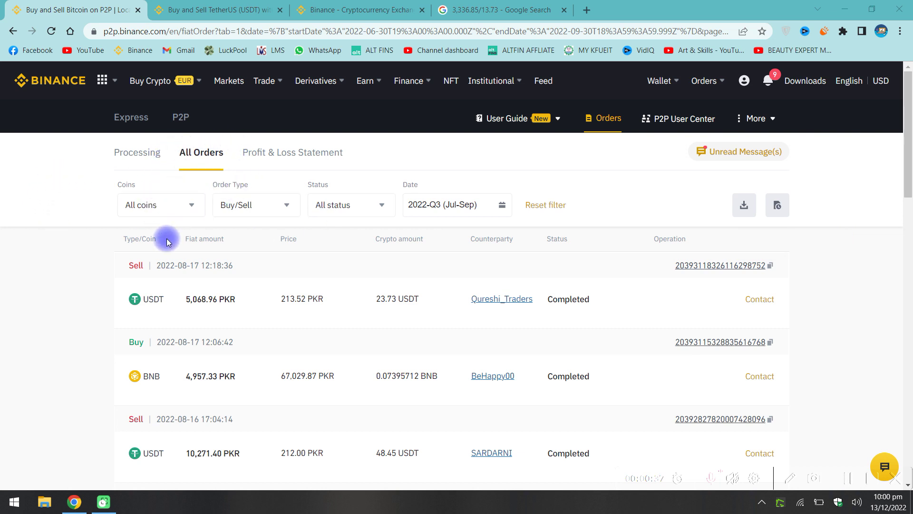
pyautogui.scroll(-1, 144, 316)
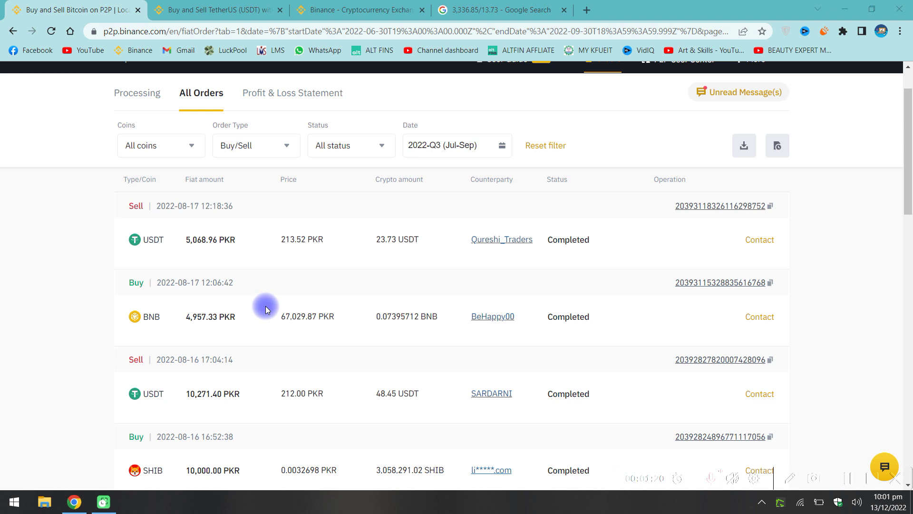
pyautogui.scroll(-3, 265, 306)
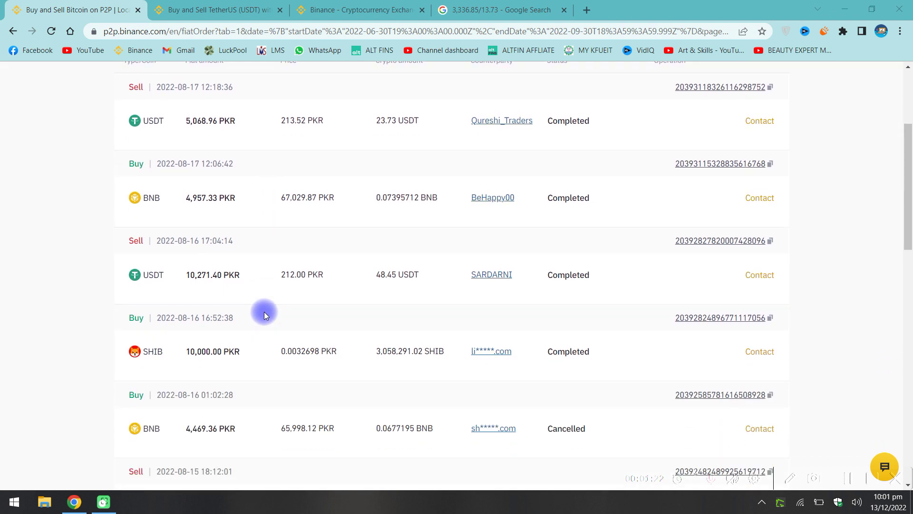
pyautogui.scroll(-1, 264, 312)
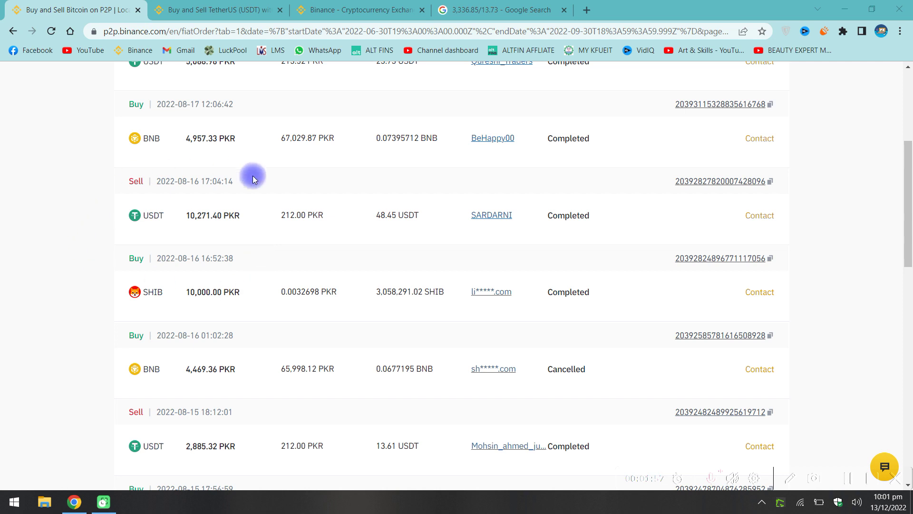
pyautogui.scroll(-2, 279, 267)
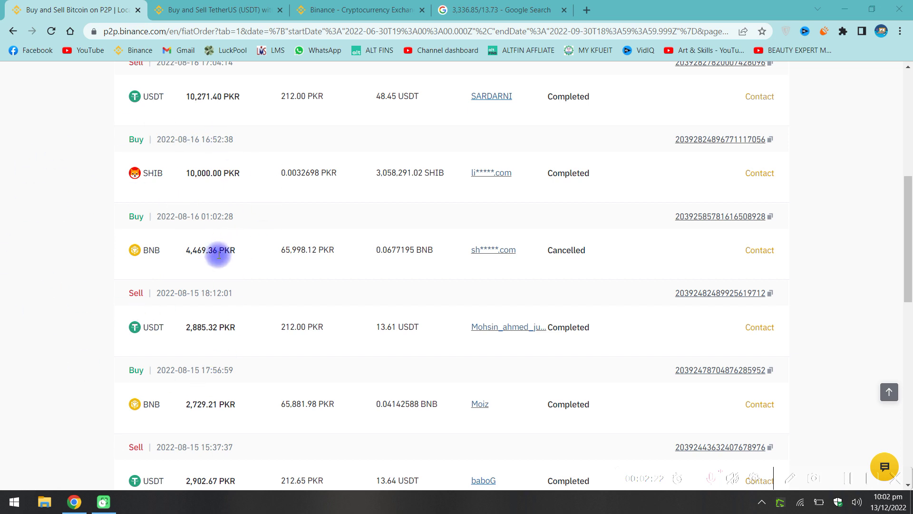
pyautogui.click(188, 6)
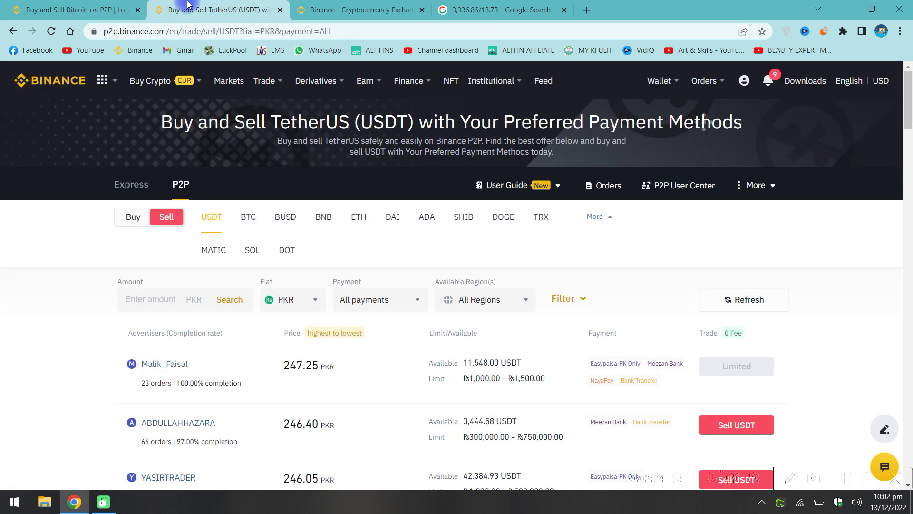
pyautogui.scroll(-1, 51, 304)
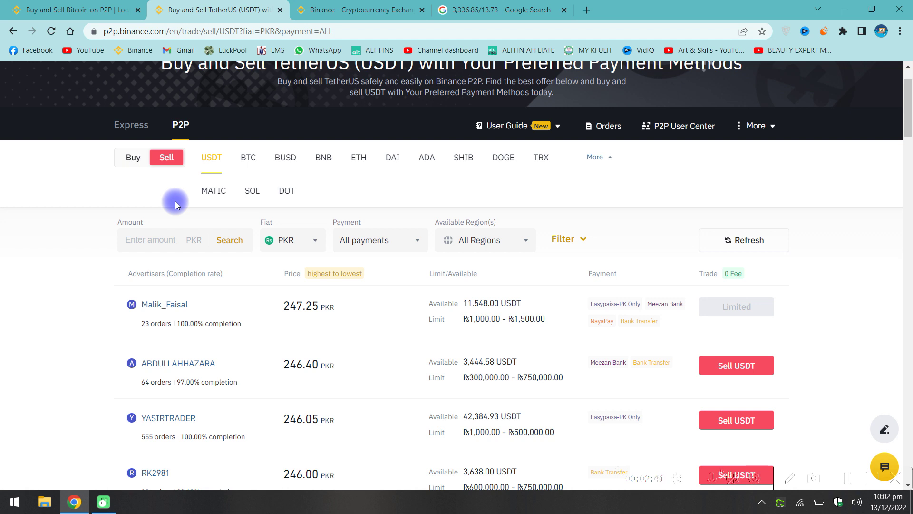
# List the USDT buy offers in PKR, priced upward from 242.00 PKR.
pyautogui.click(162, 157)
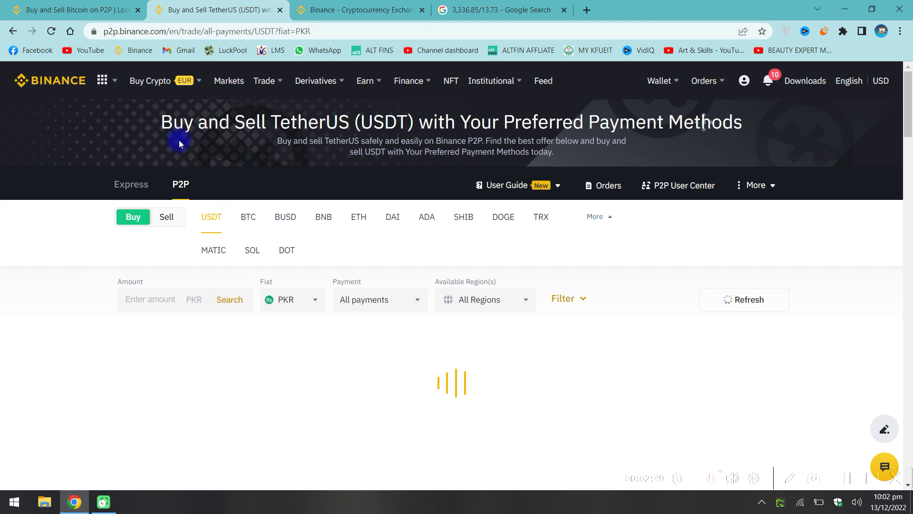
pyautogui.scroll(-1, 217, 223)
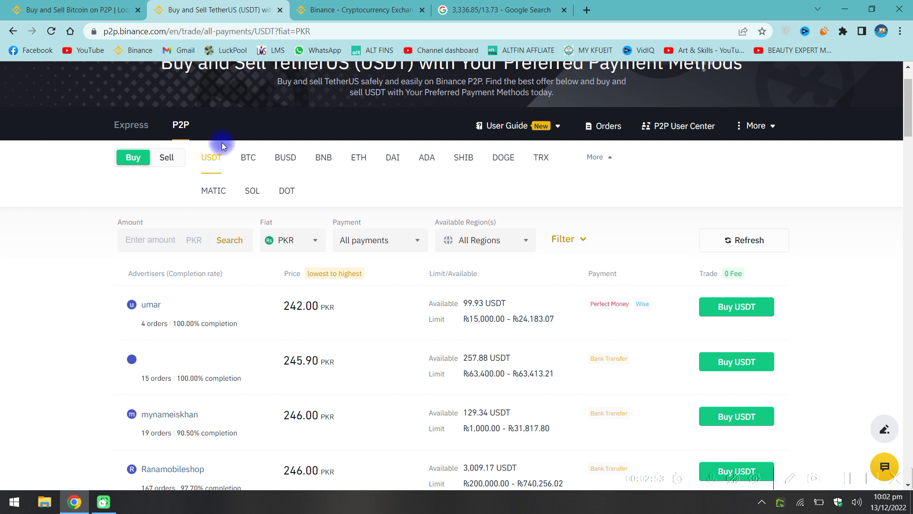
pyautogui.scroll(-1, 200, 207)
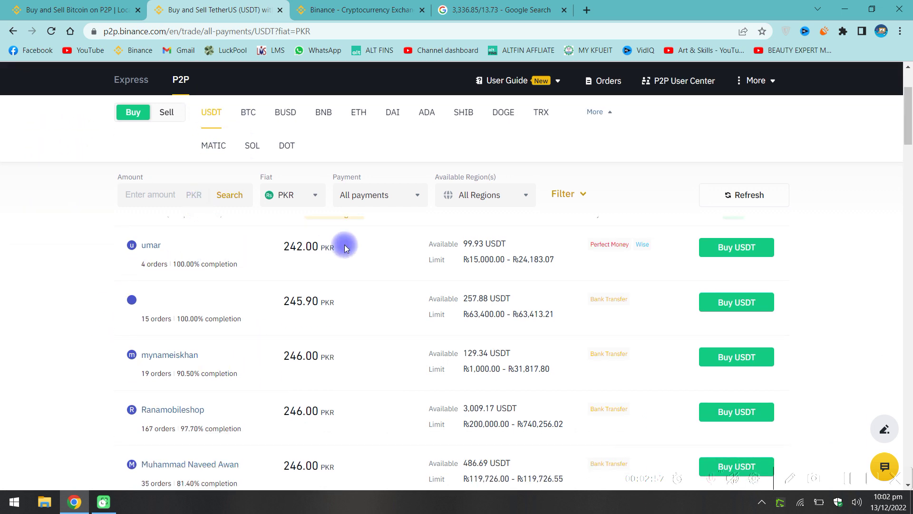
pyautogui.scroll(-2, 350, 340)
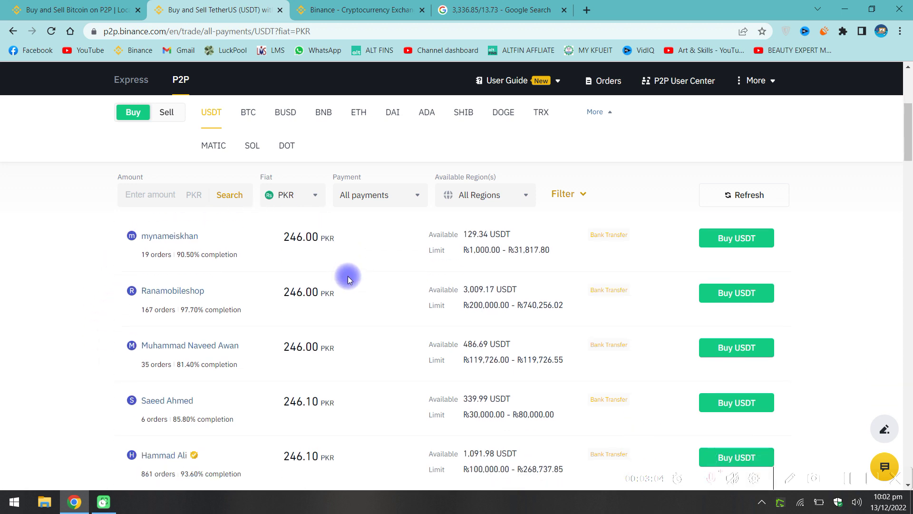
# Show the USDT sell offers in PKR and scroll through the listings.
pyautogui.click(167, 115)
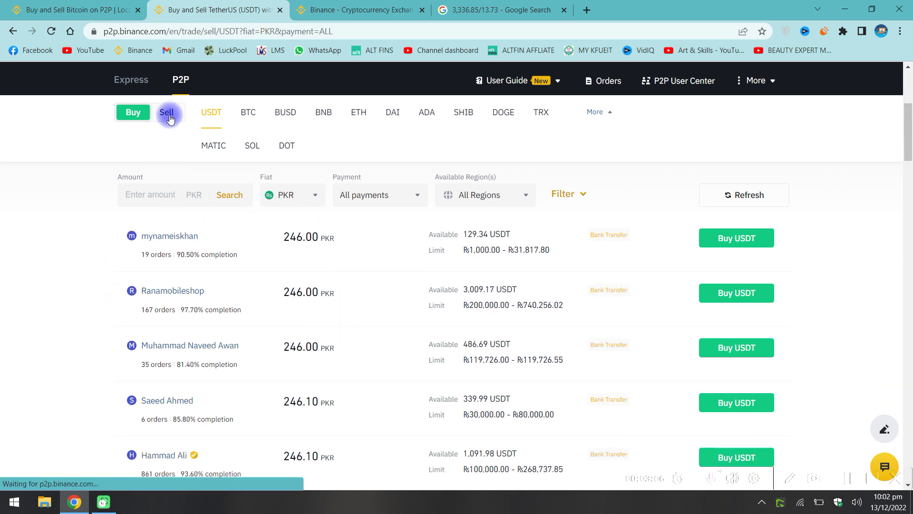
pyautogui.scroll(-2, 198, 219)
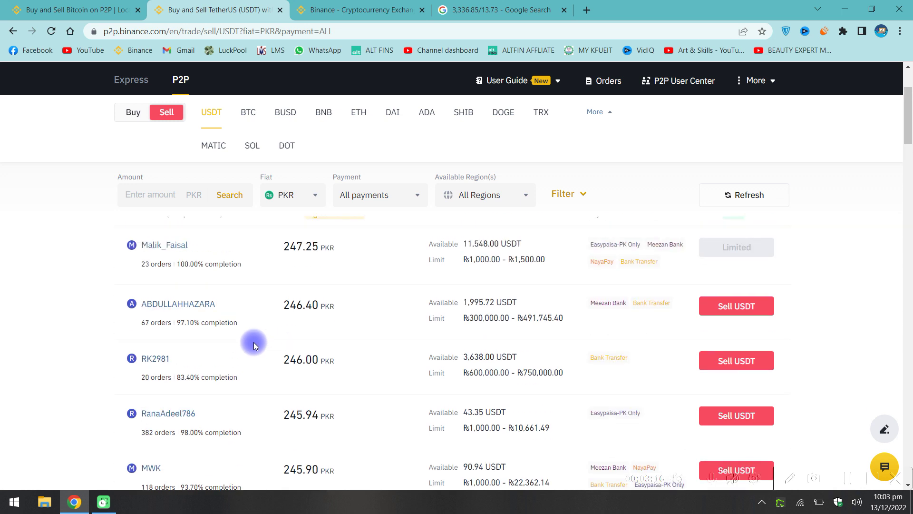
pyautogui.scroll(2, 253, 341)
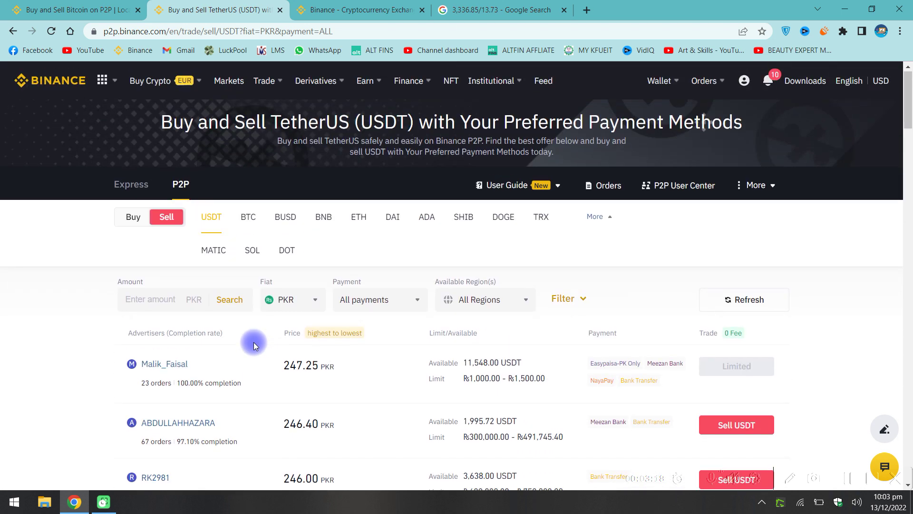
pyautogui.scroll(-2, 253, 343)
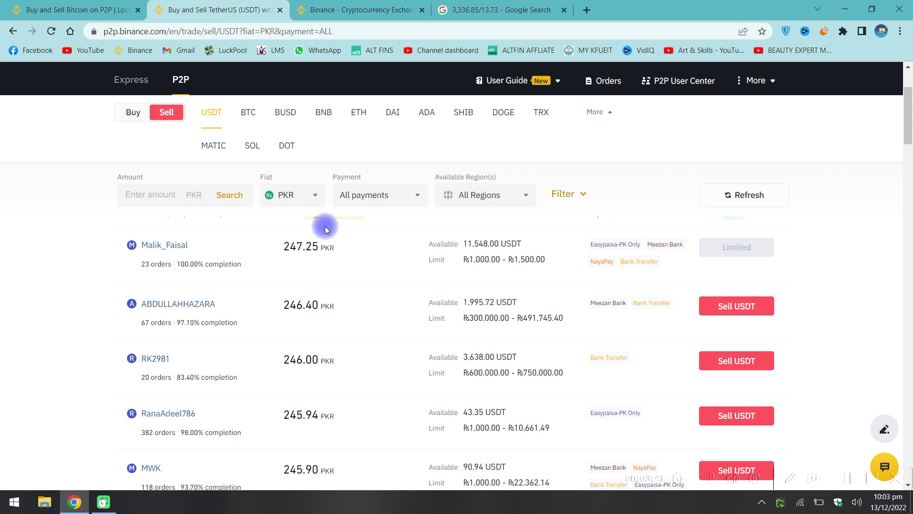
pyautogui.scroll(-1, 287, 298)
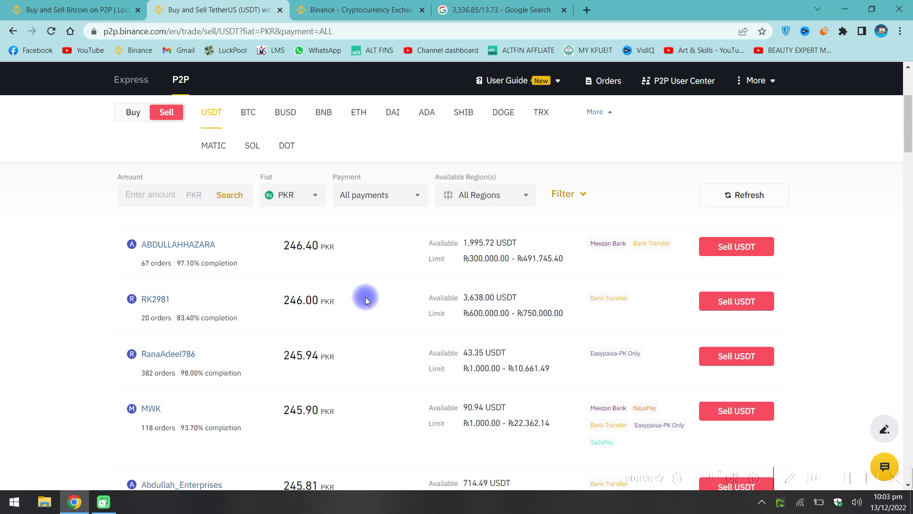
pyautogui.scroll(2, 369, 338)
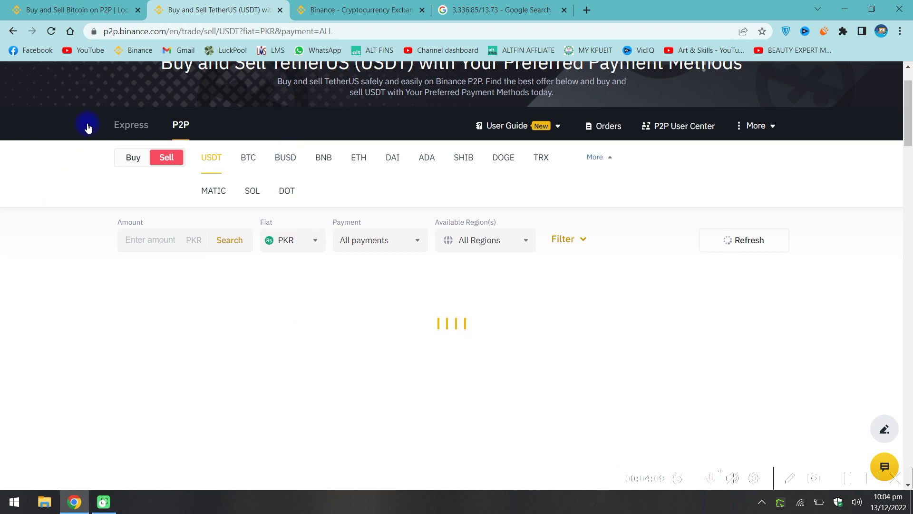
# Switch the sell listings from BUSD to SOL and browse the SOL offers in PKR.
pyautogui.click(288, 157)
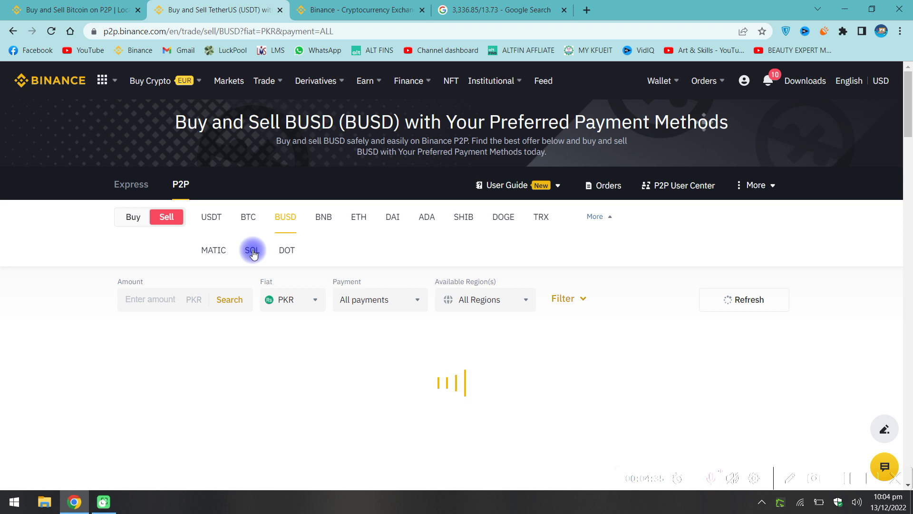
pyautogui.click(253, 251)
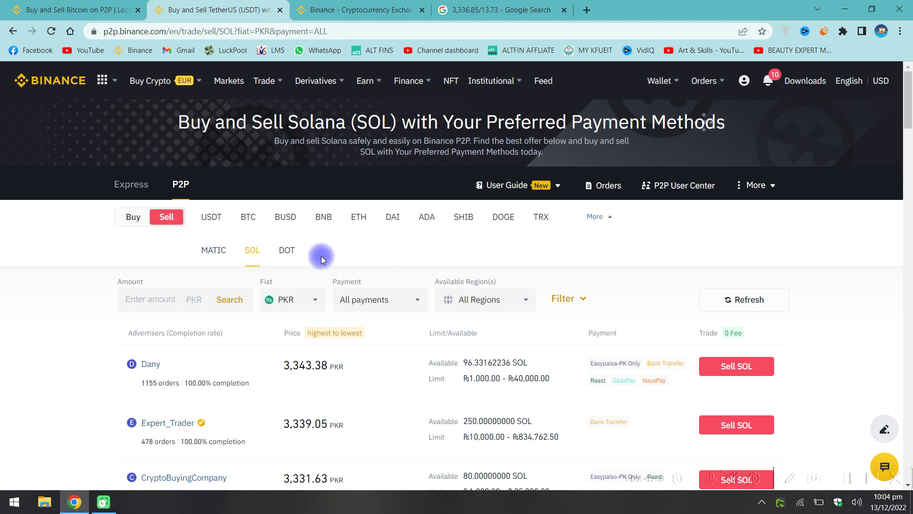
pyautogui.scroll(-1, 219, 293)
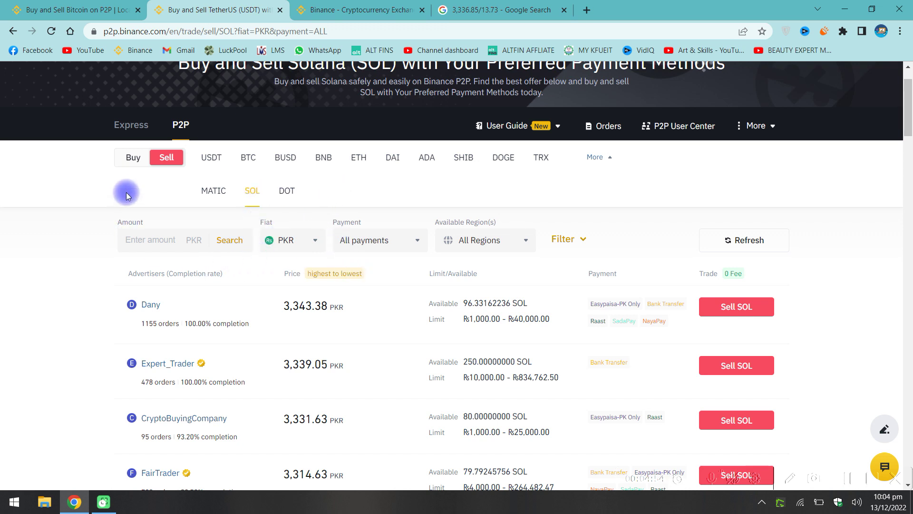
pyautogui.scroll(-1, 257, 280)
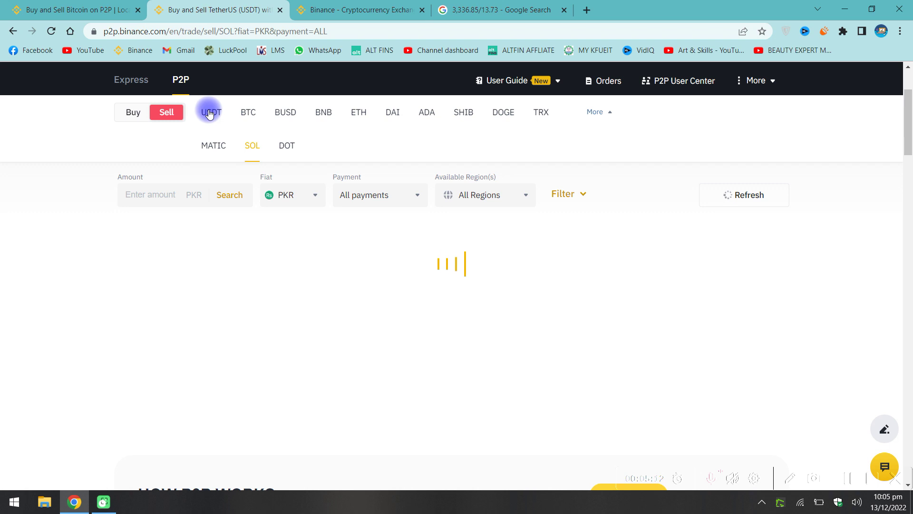
pyautogui.click(210, 112)
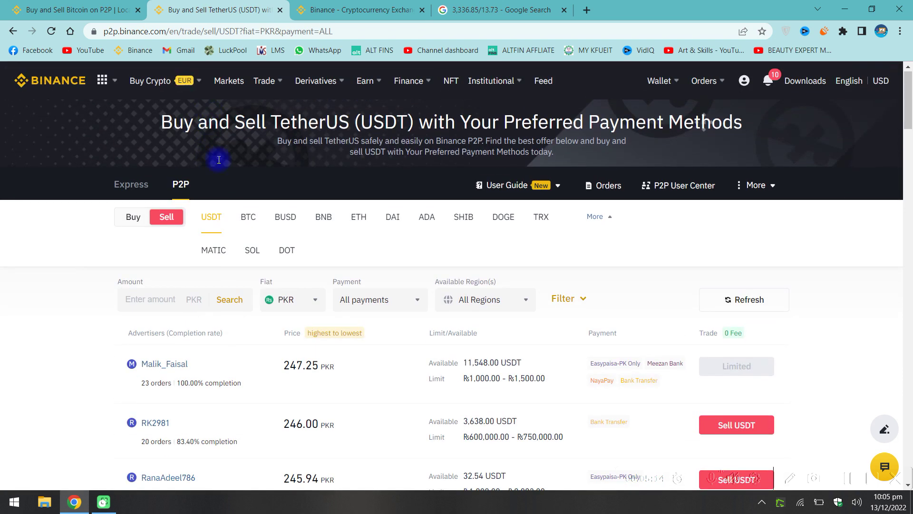
pyautogui.scroll(-2, 261, 303)
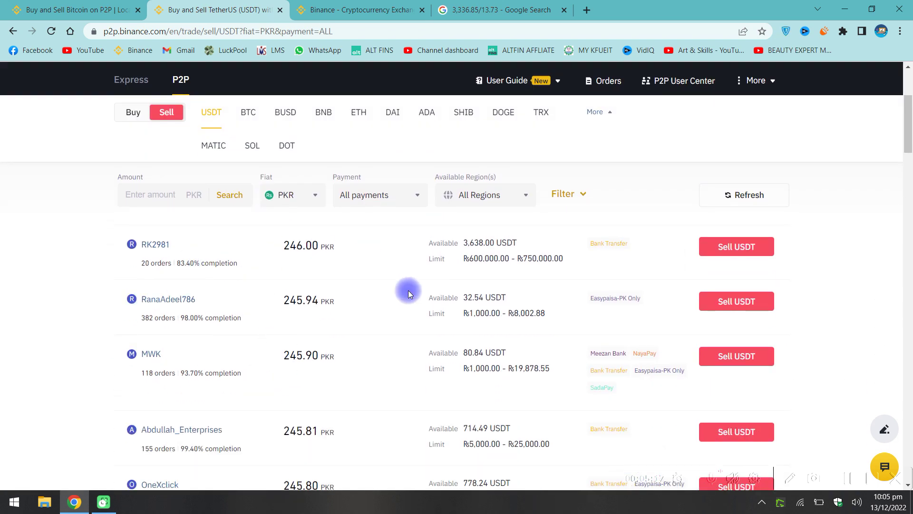
pyautogui.click(252, 147)
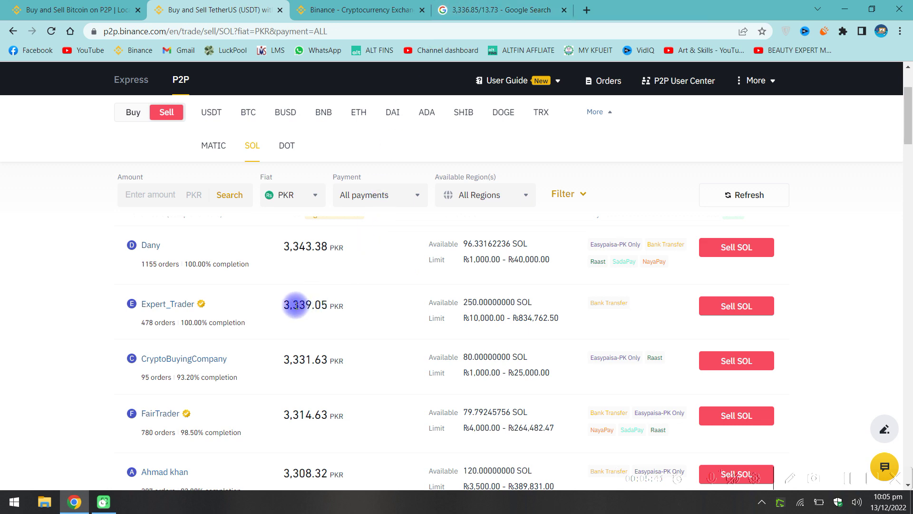
# Check SOL/BUSD at 13.77 on the Binance homepage, then view the P2P SOL offers.
pyautogui.click(347, 10)
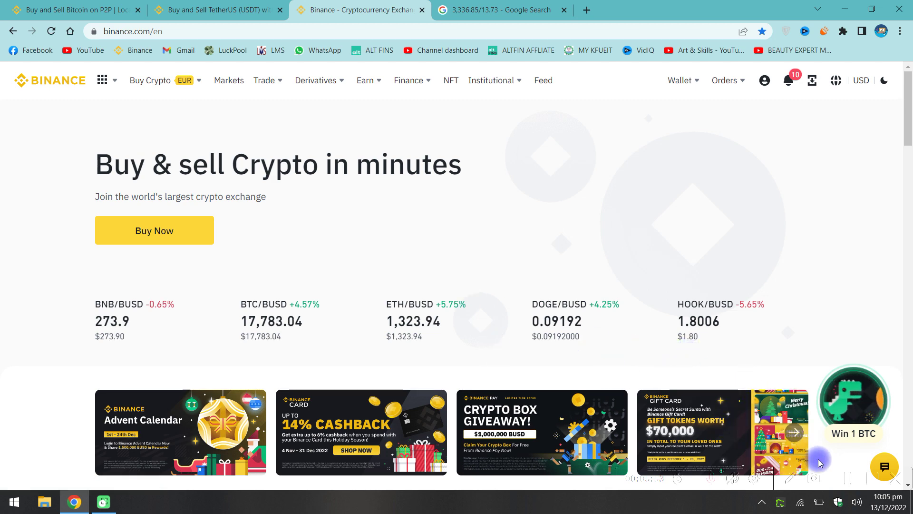
pyautogui.scroll(-2, 845, 476)
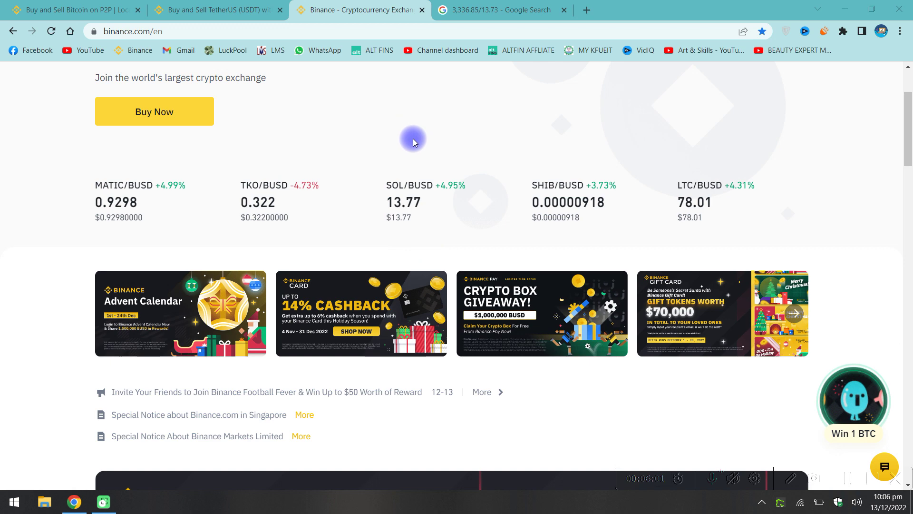
pyautogui.click(207, 7)
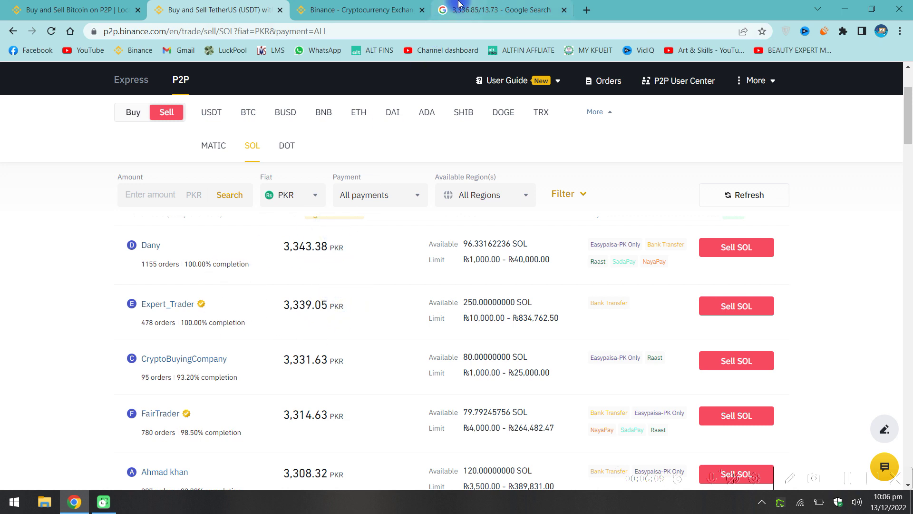
# Return to the 3,336.85 ÷ 13.73 calculation and begin editing its first number.
pyautogui.click(452, 10)
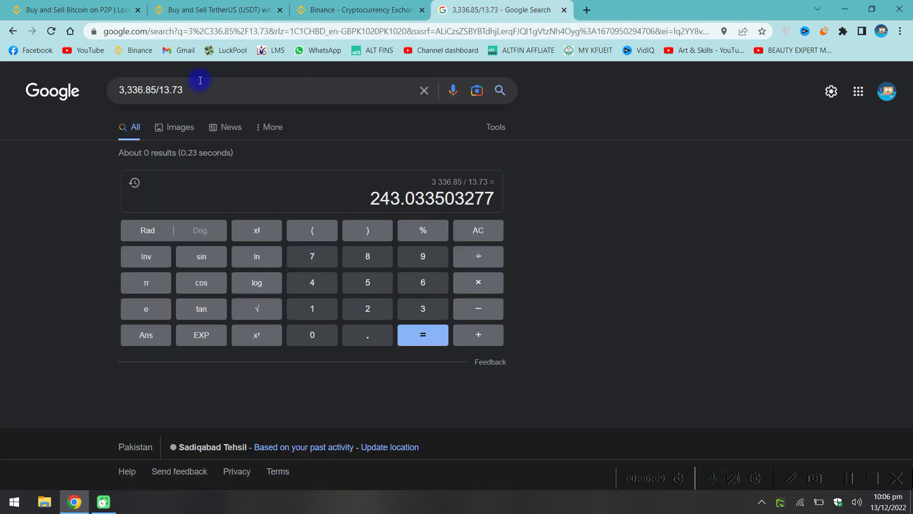
pyautogui.click(138, 91)
pyautogui.write('40')
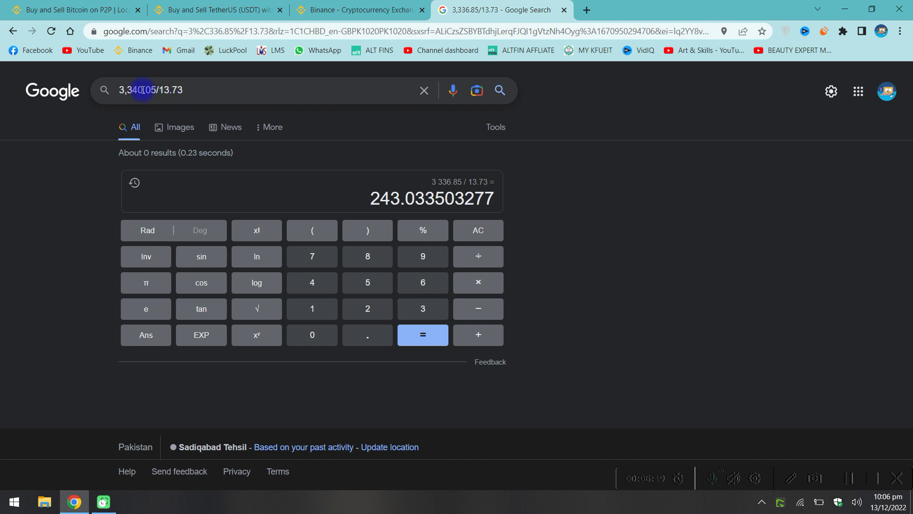
# Recheck SOL/BUSD and P2P SOL rates, then return to the 3,340.05/13.73 query.
pyautogui.click(336, 9)
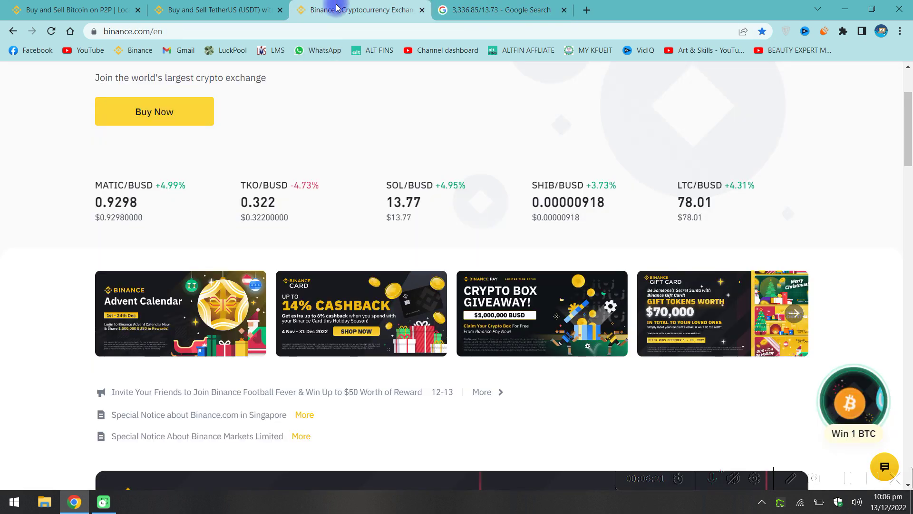
pyautogui.click(246, 10)
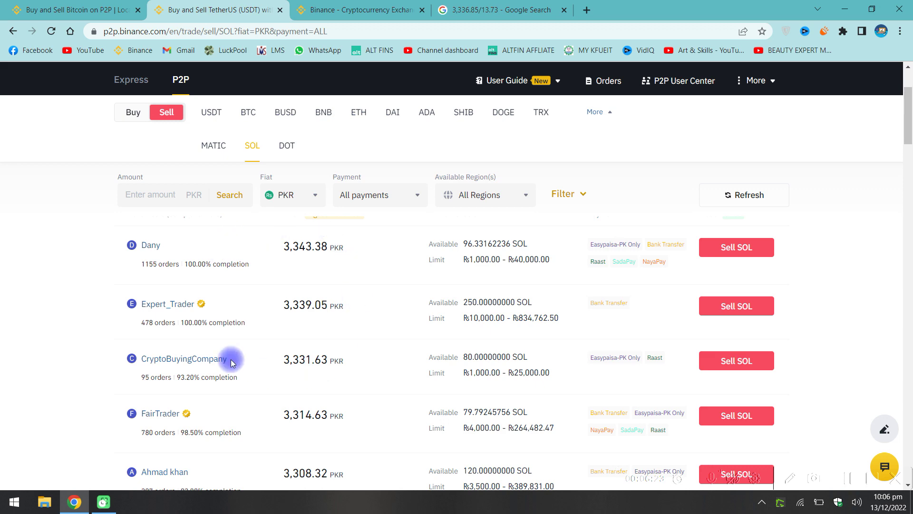
pyautogui.click(335, 9)
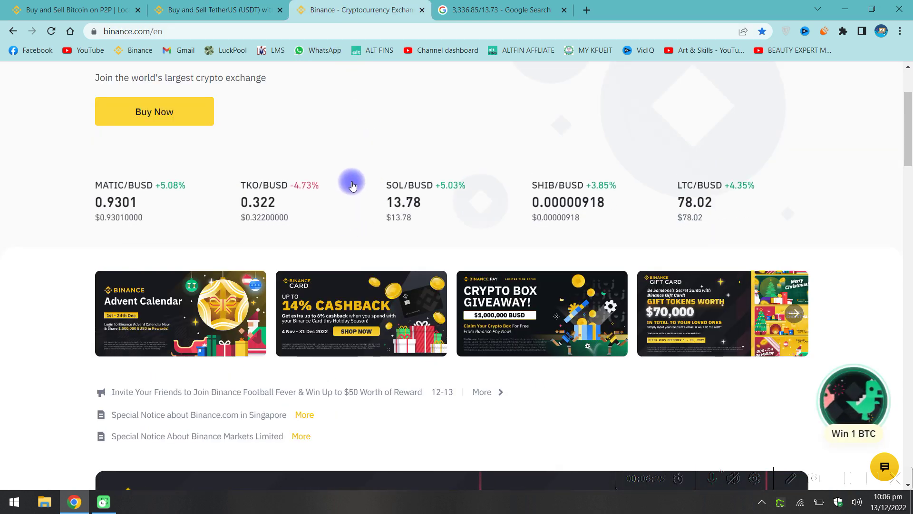
pyautogui.click(500, 9)
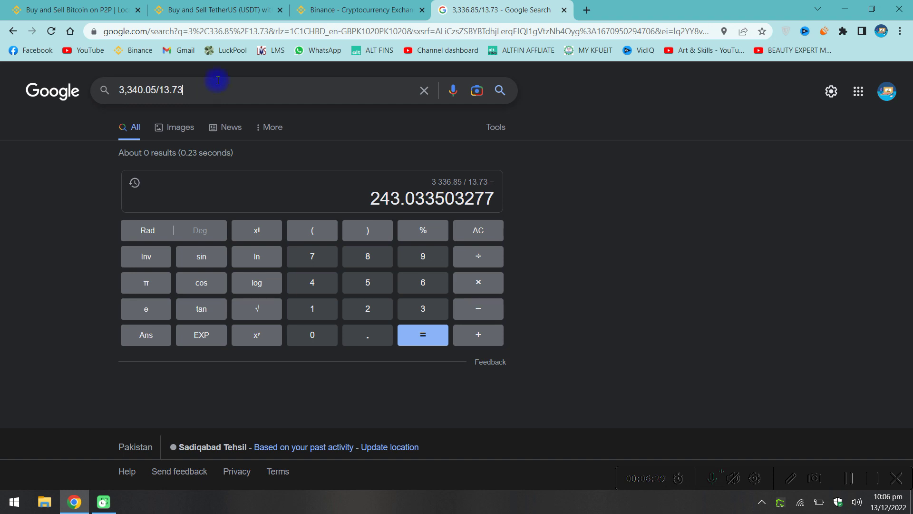
# Change the divisor to 13.77 and compute 3,340.05 ÷ 13.77 = 242.559912854.
pyautogui.click(335, 8)
pyautogui.click(500, 9)
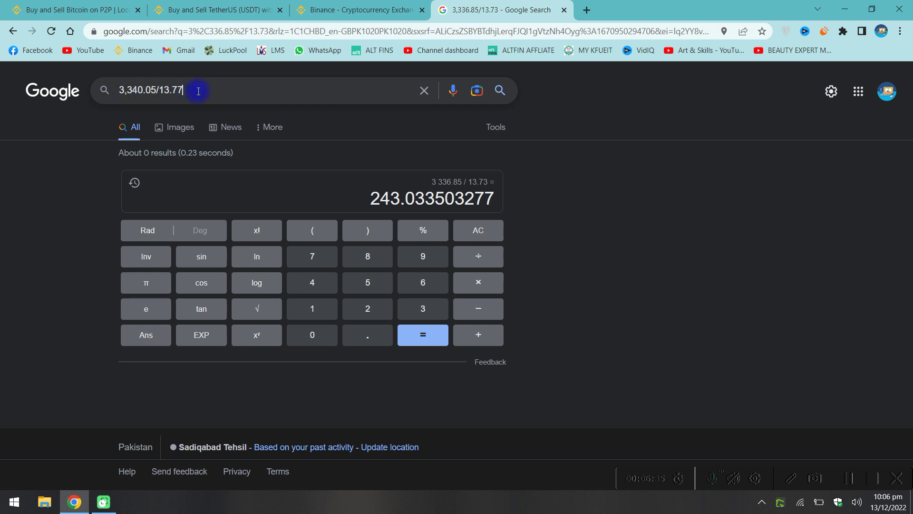
pyautogui.press('Return')
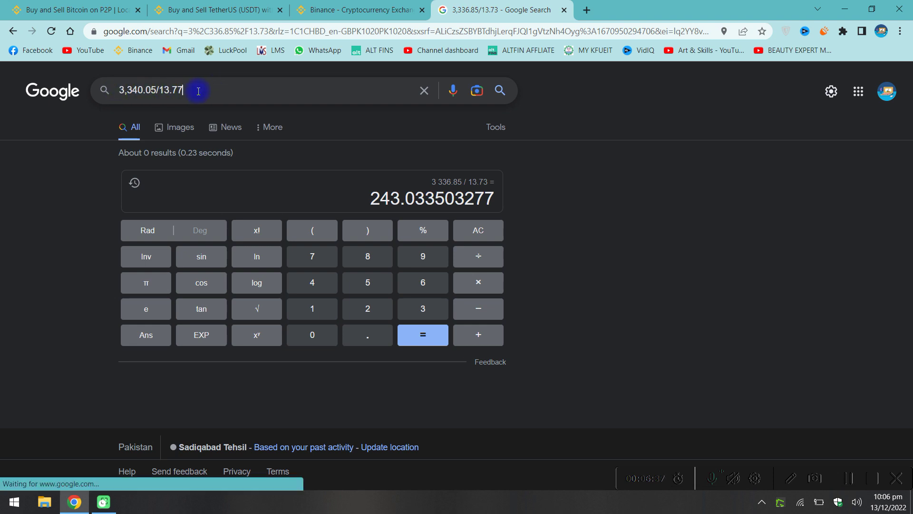
pyautogui.moveTo(371, 196); pyautogui.dragTo(497, 199)
pyautogui.click(378, 198)
# Compare the P2P order history with the SOL sell offers and Binance home prices.
pyautogui.click(73, 6)
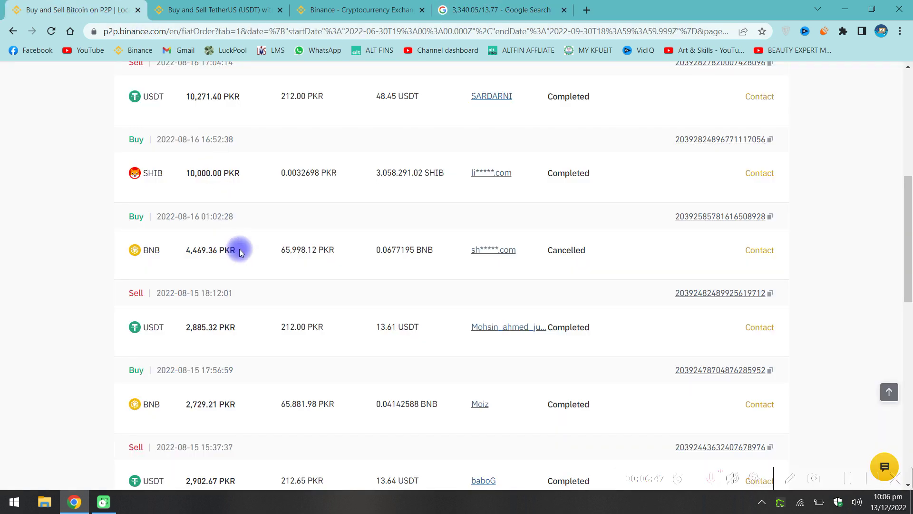
pyautogui.scroll(6, 257, 227)
pyautogui.click(185, 8)
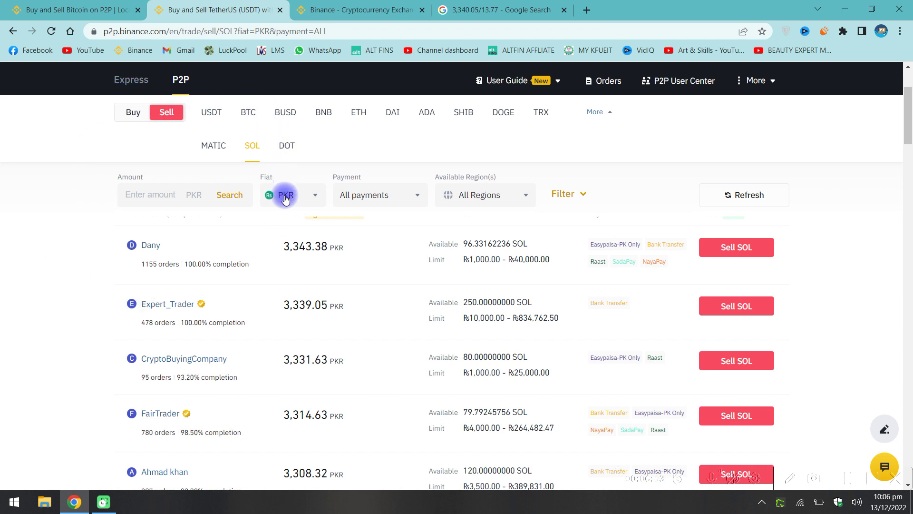
pyautogui.click(469, 10)
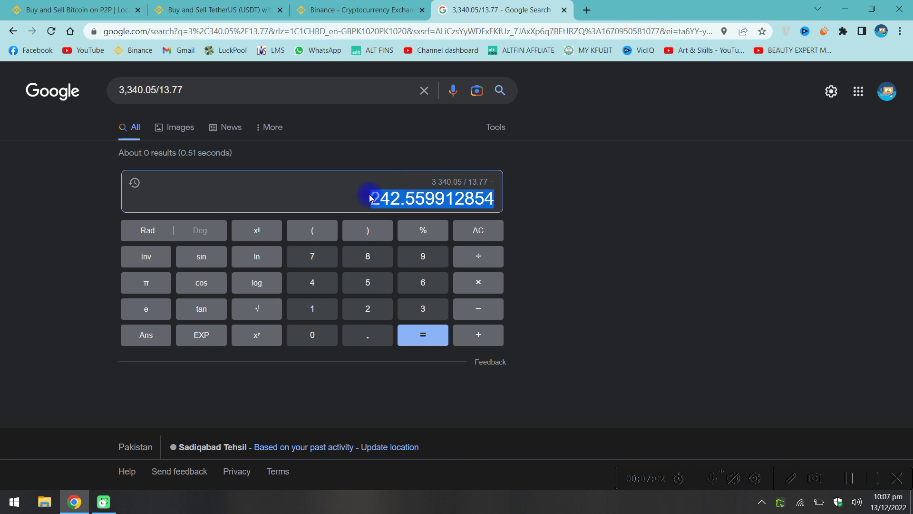
pyautogui.click(205, 9)
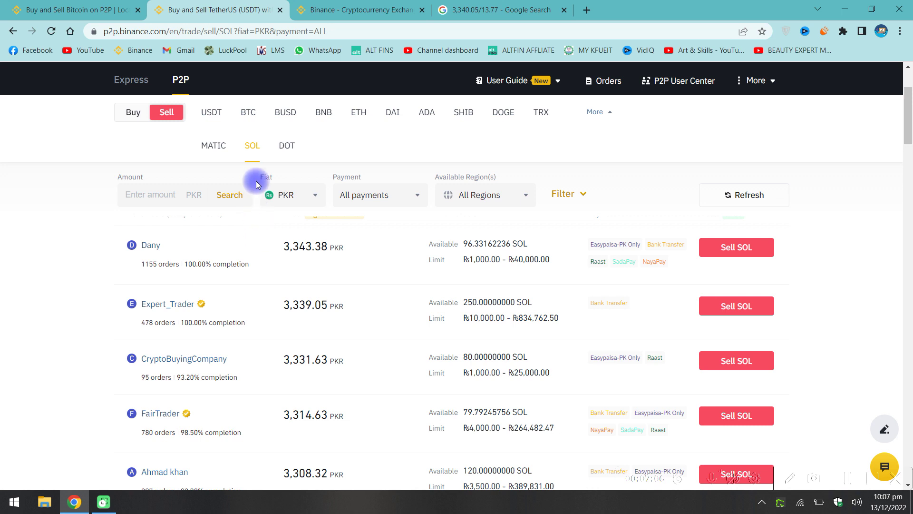
pyautogui.click(86, 10)
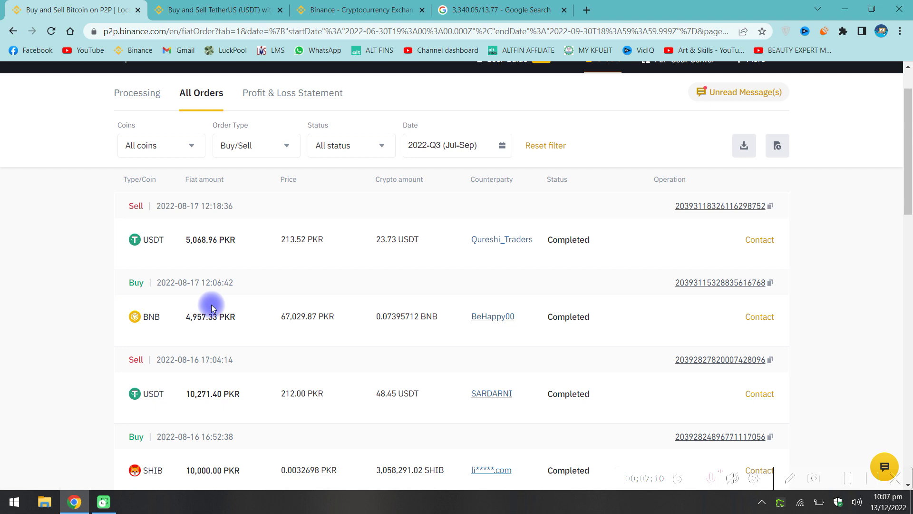
pyautogui.scroll(-2, 211, 308)
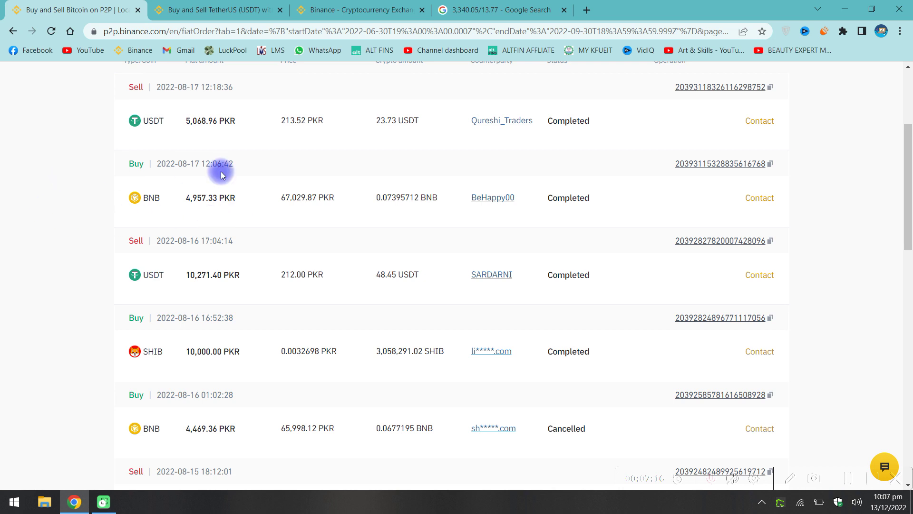
pyautogui.scroll(-1, 221, 227)
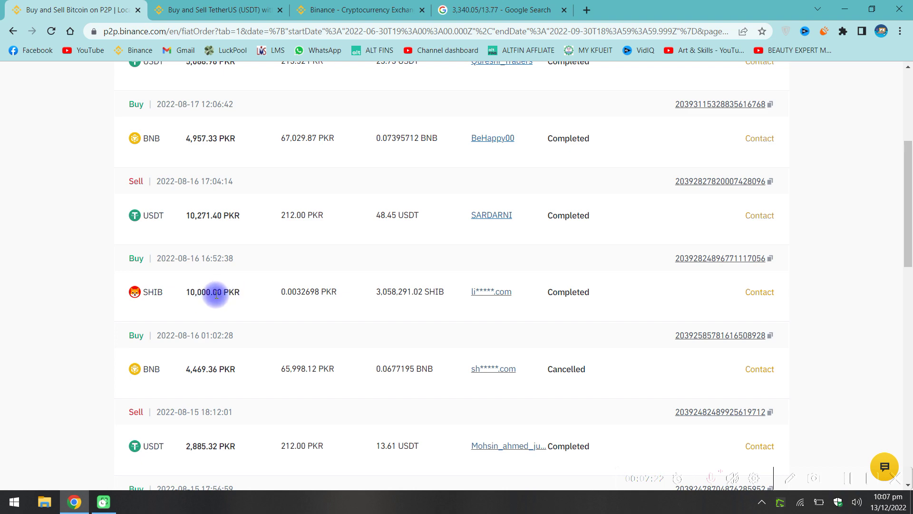
pyautogui.click(323, 9)
pyautogui.click(227, 4)
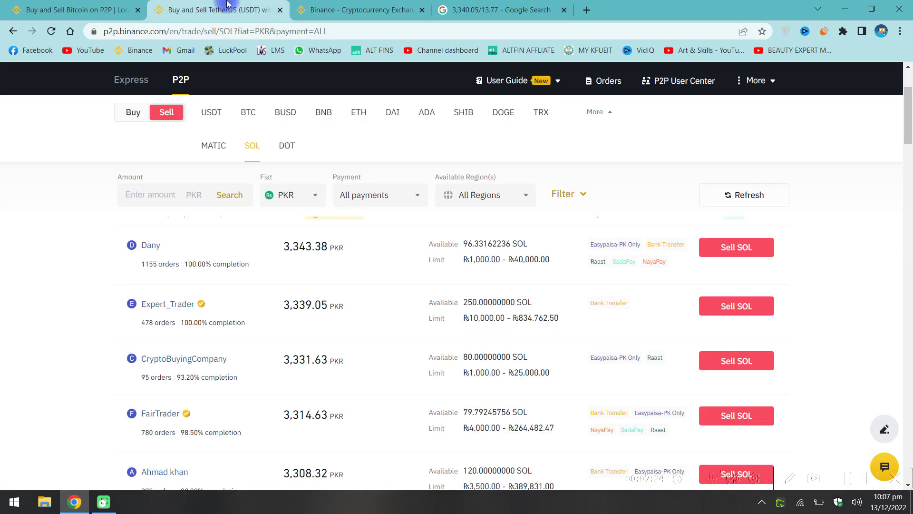
pyautogui.click(74, 6)
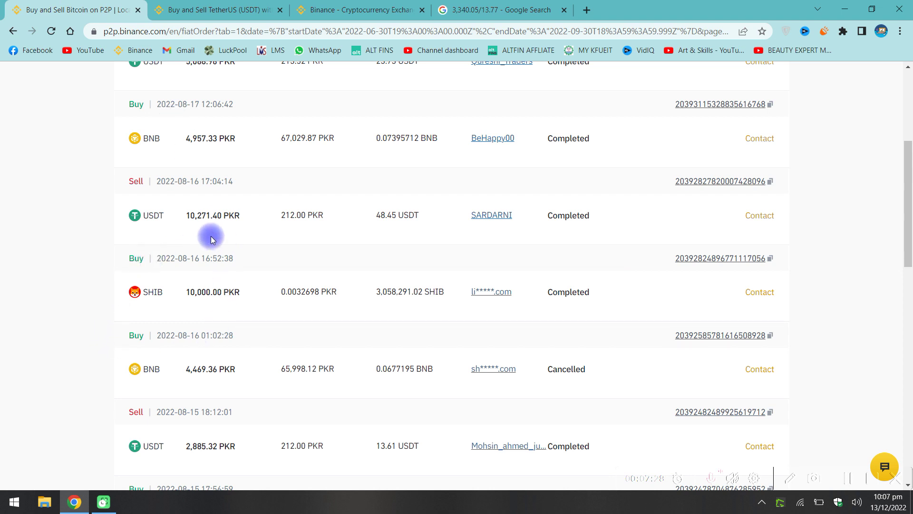
pyautogui.click(191, 4)
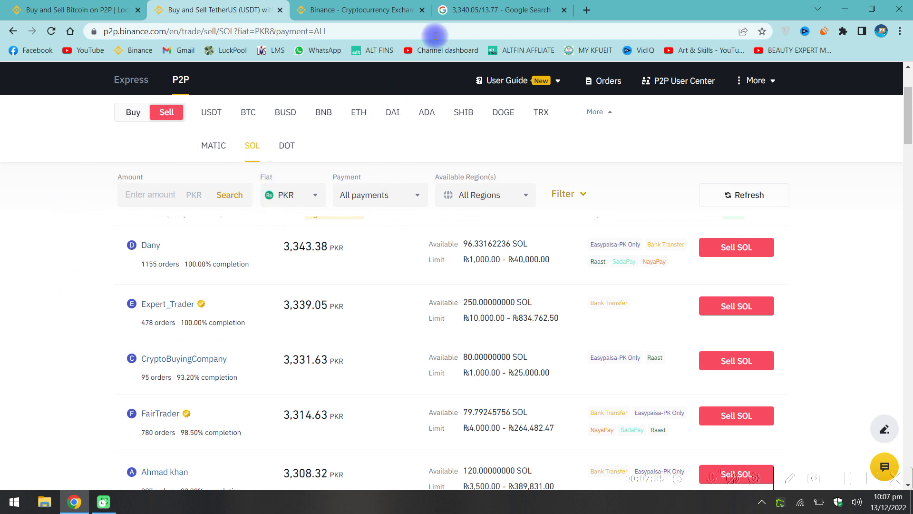
# Review the 242.559912854 calculator result again.
pyautogui.click(475, 10)
pyautogui.click(383, 202)
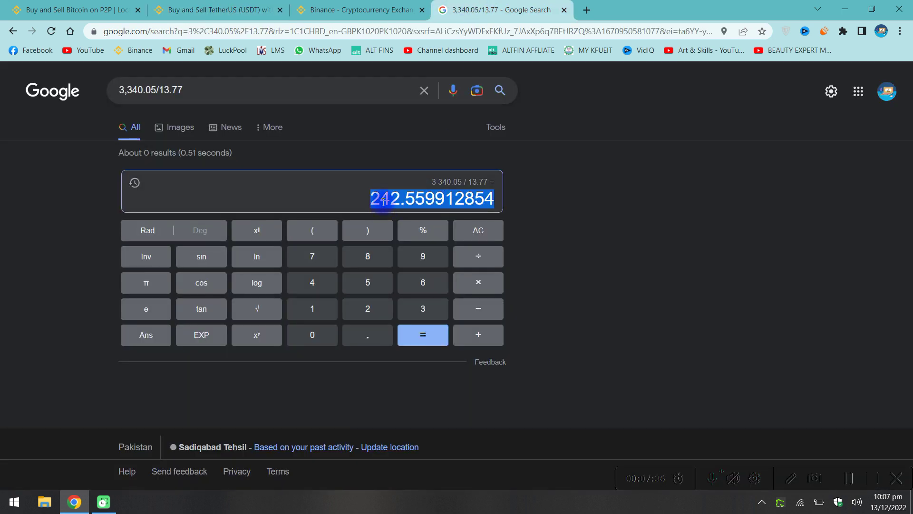
pyautogui.click(383, 200)
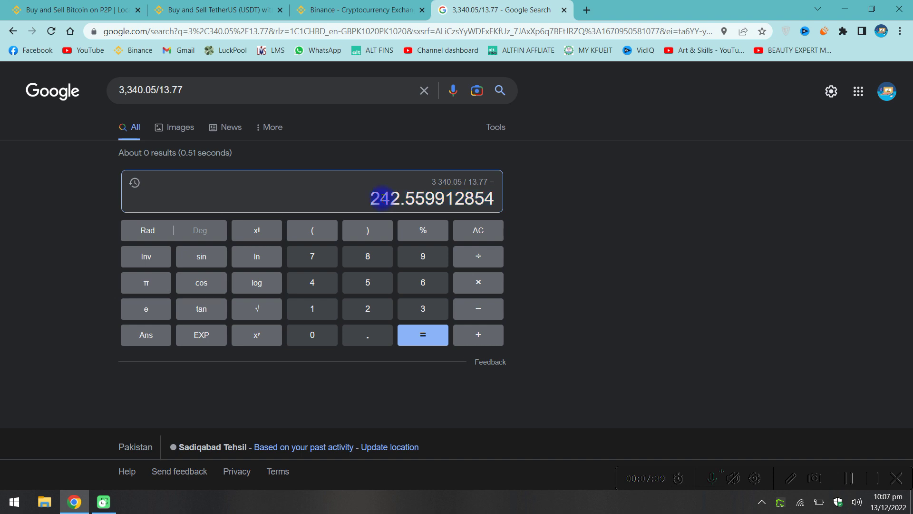
pyautogui.click(411, 191)
# Browse the USDT sell offers in PKR, then switch to DOT offers topping at 1,284.31 PKR.
pyautogui.click(209, 9)
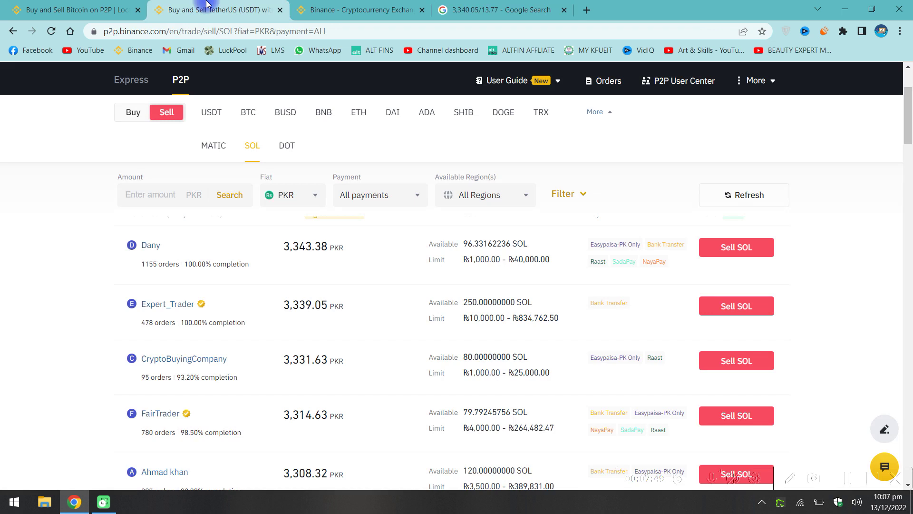
pyautogui.click(212, 113)
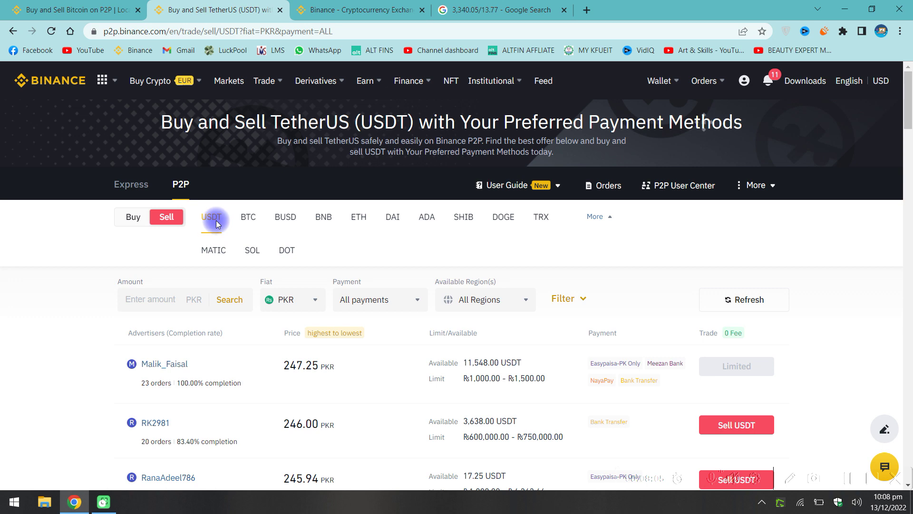
pyautogui.scroll(-2, 216, 222)
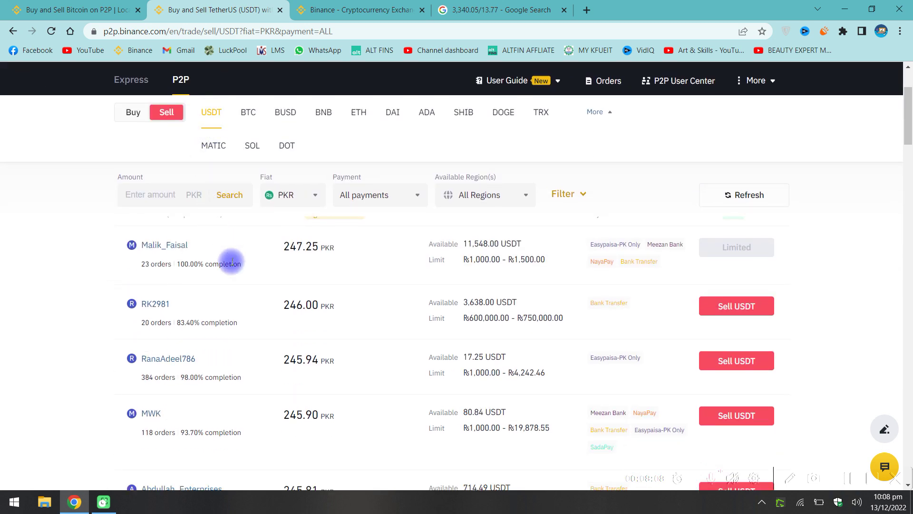
pyautogui.scroll(2, 231, 259)
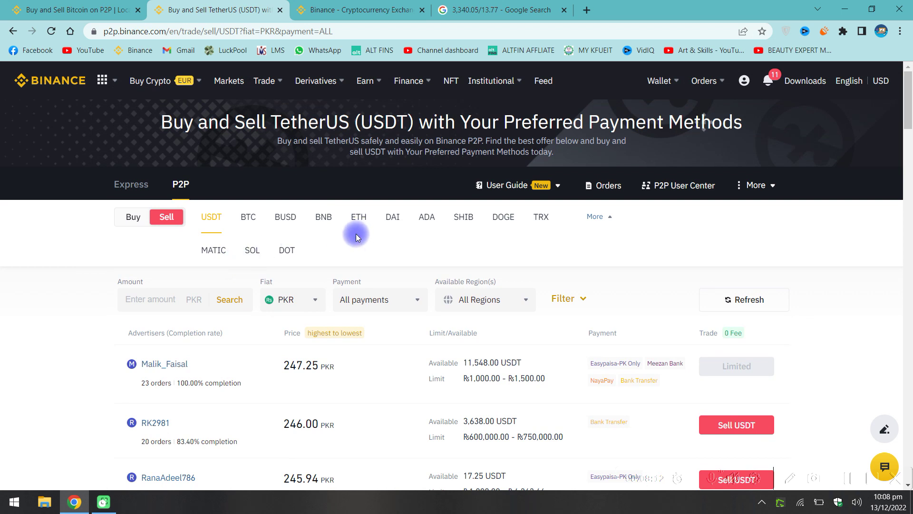
pyautogui.scroll(-1, 366, 254)
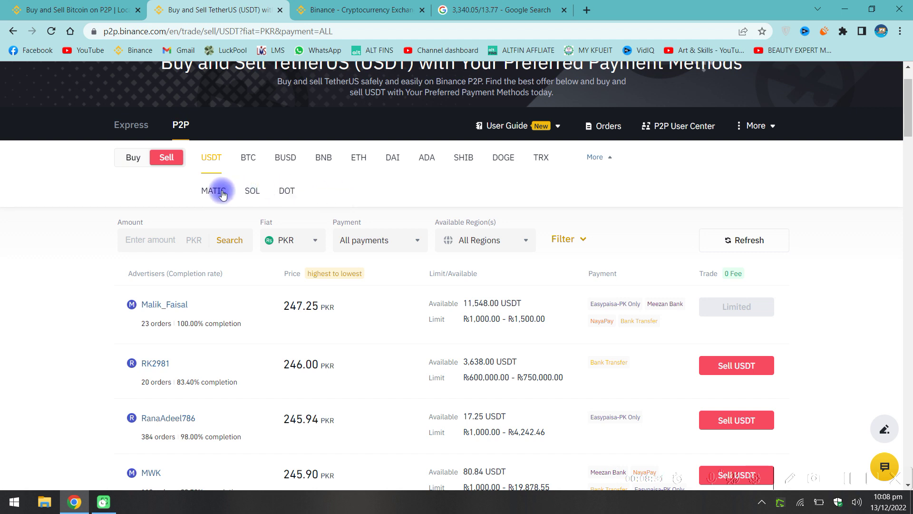
pyautogui.click(285, 193)
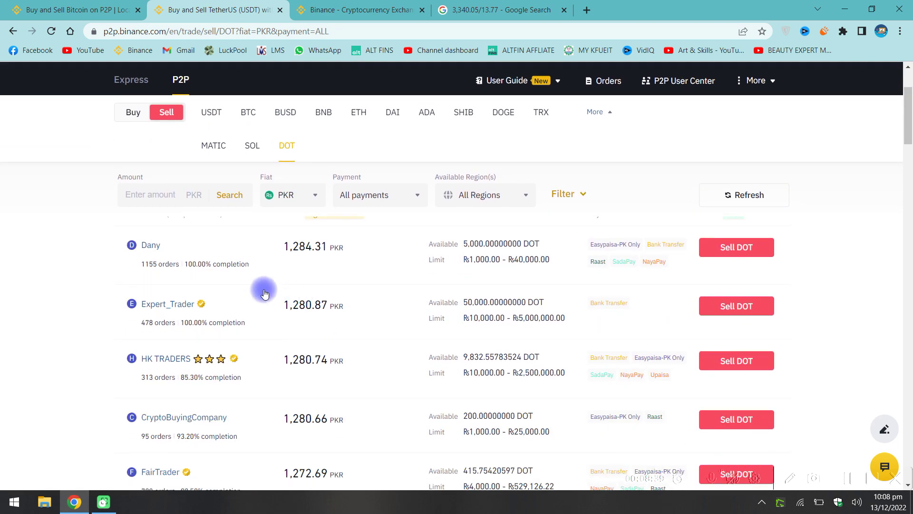
pyautogui.scroll(-2, 399, 290)
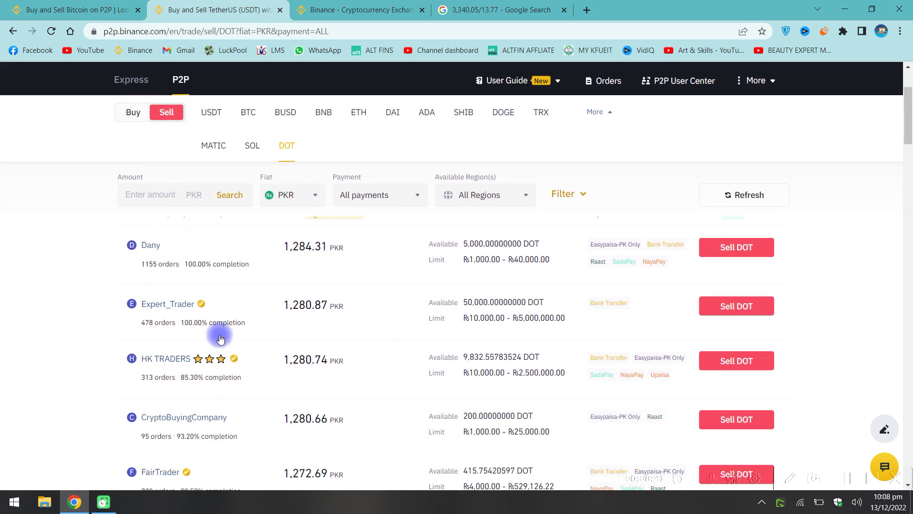
# Replace the calculation's first number with the DOT price 1280.
pyautogui.click(371, 15)
pyautogui.click(500, 10)
pyautogui.doubleClick(143, 89)
pyautogui.write('1288')
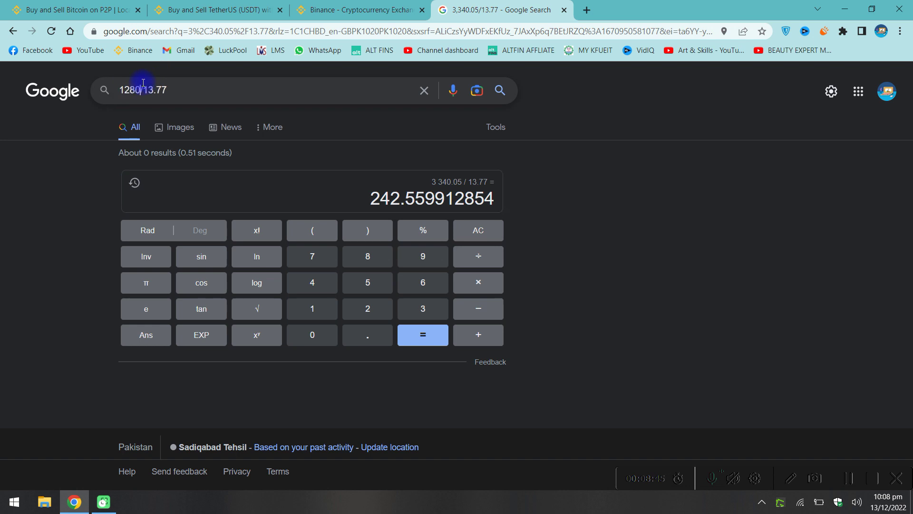
pyautogui.click(329, 6)
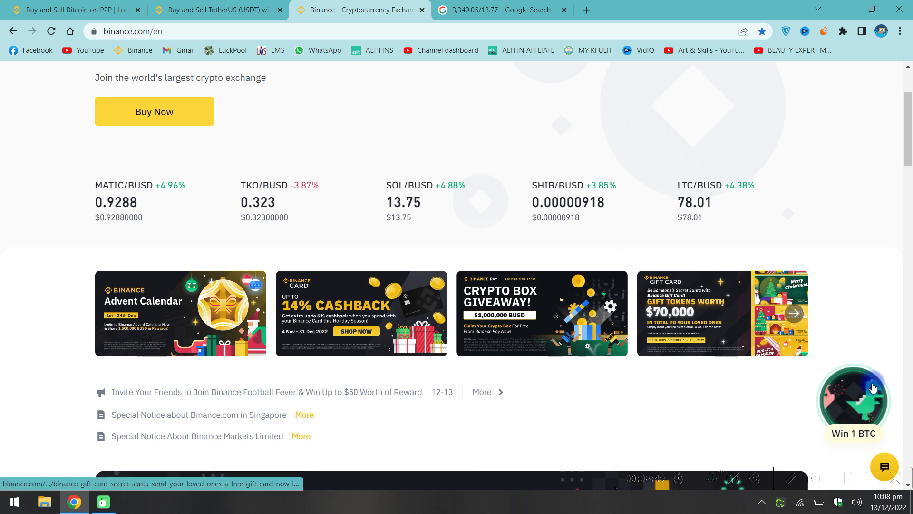
pyautogui.click(846, 484)
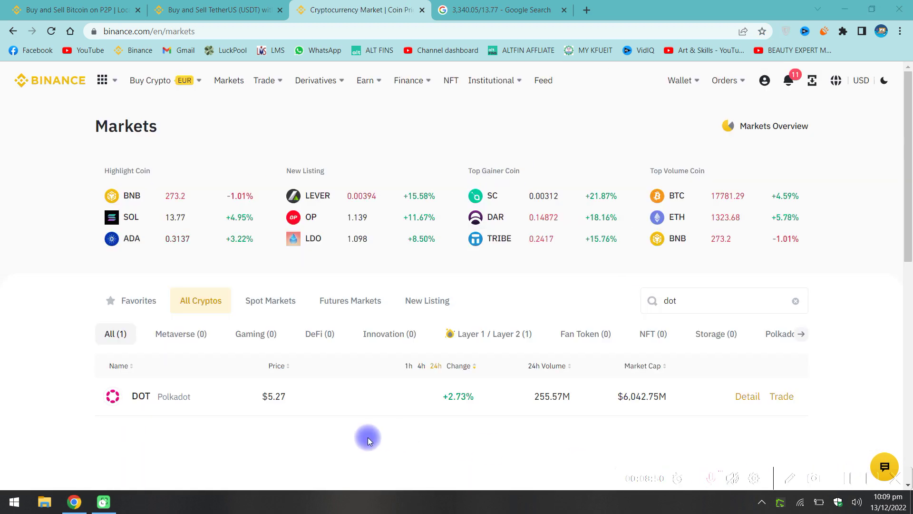
# Change the divisor to 5.27 and compute 1280 ÷ 5.27 = 242.884250474.
pyautogui.click(499, 9)
pyautogui.doubleClick(154, 90)
pyautogui.write('5.27')
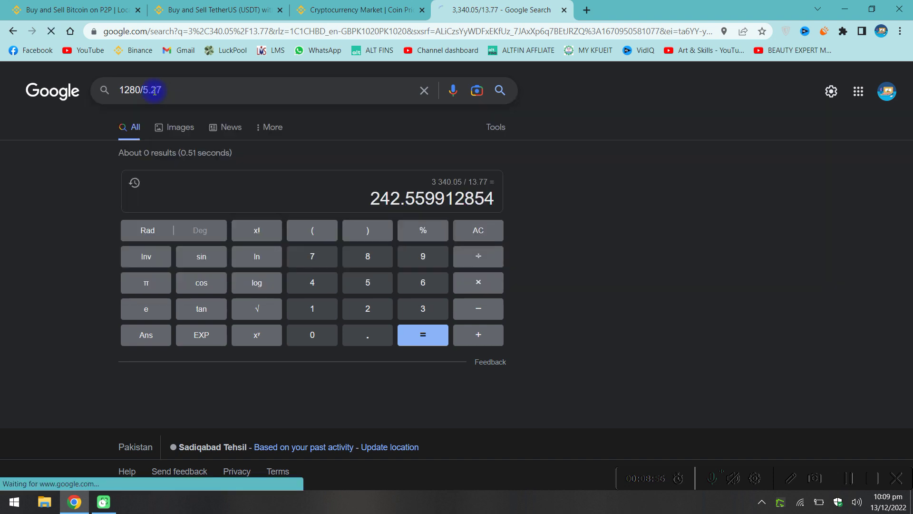
pyautogui.press('Return')
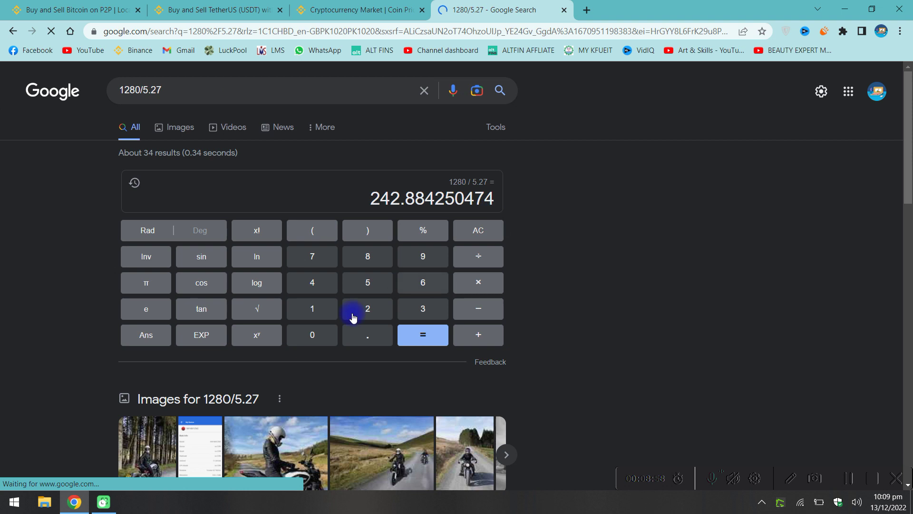
pyautogui.moveTo(370, 198); pyautogui.dragTo(371, 198)
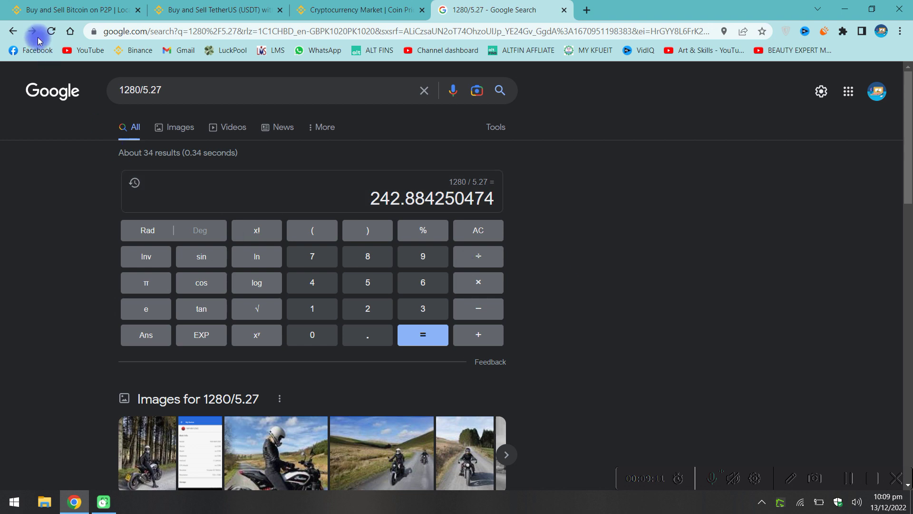
pyautogui.click(40, 9)
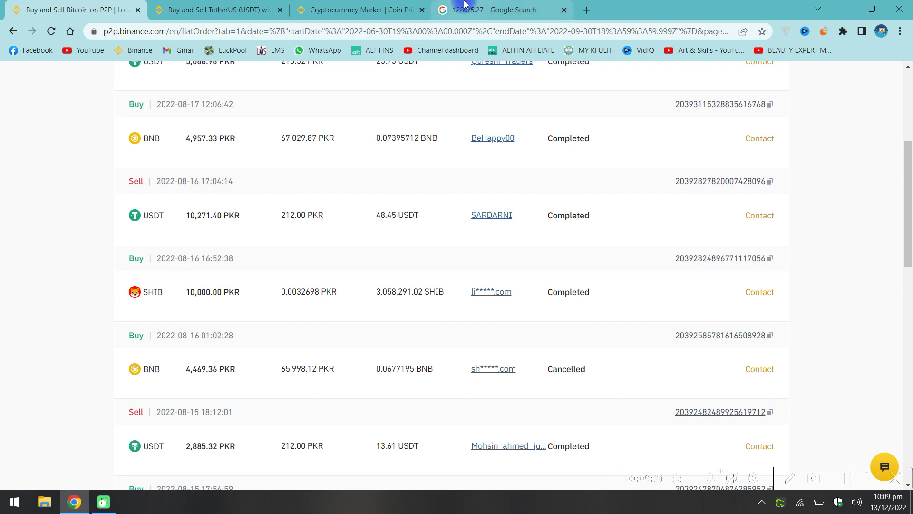
# From the P2P DOT listing, start a new Post Normal Ad via the More menu.
pyautogui.click(362, 9)
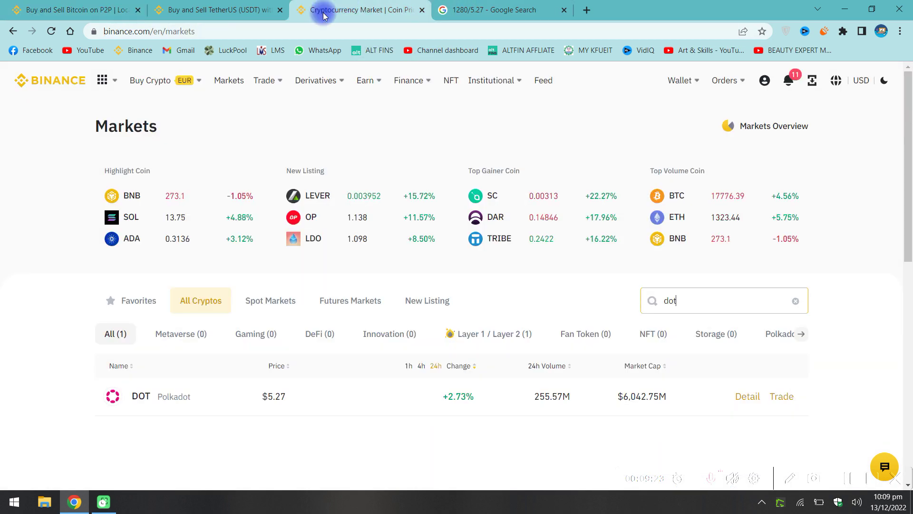
pyautogui.click(248, 9)
pyautogui.scroll(2, 648, 243)
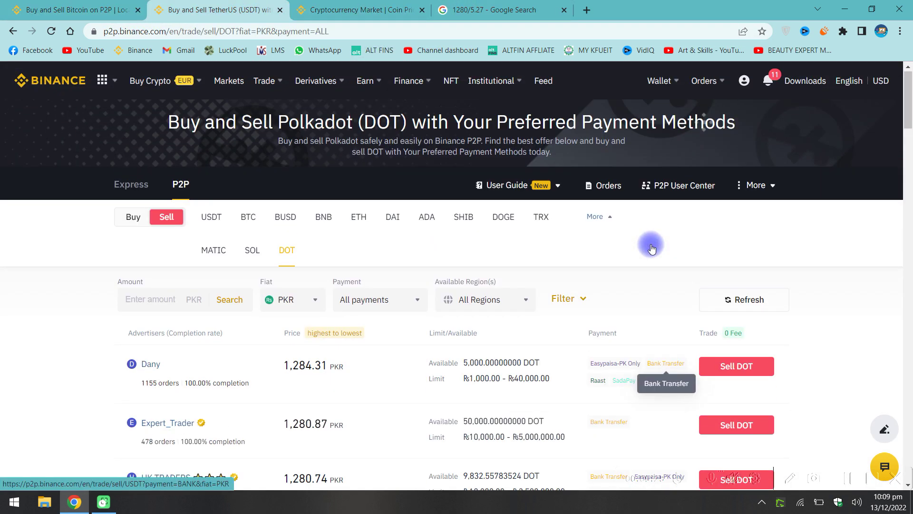
pyautogui.click(752, 189)
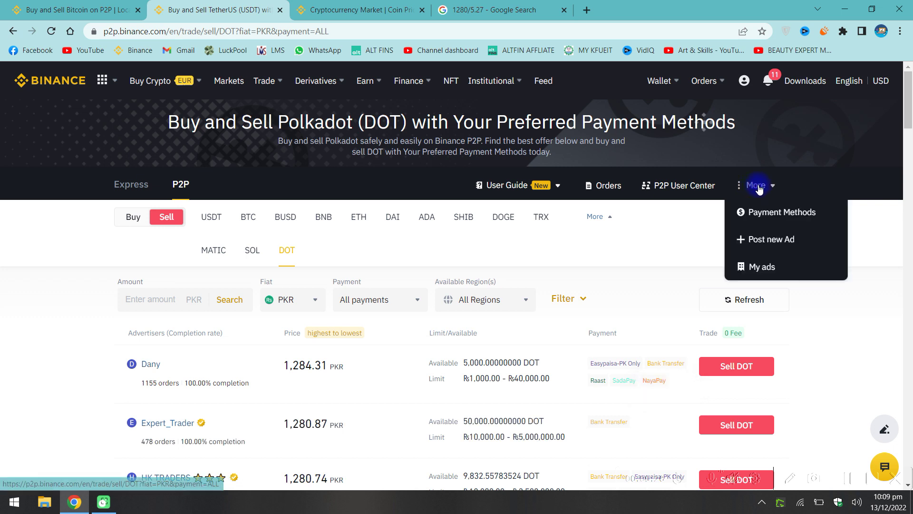
pyautogui.click(762, 240)
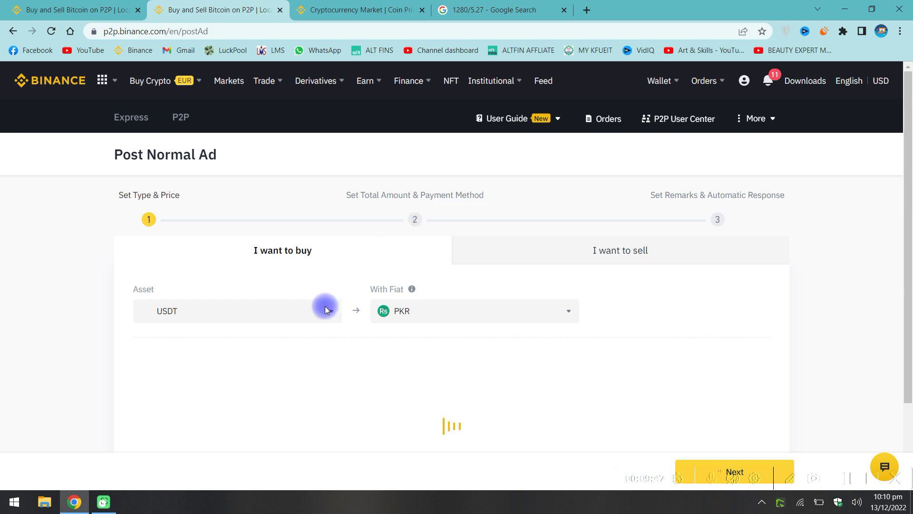
# Select SOL as the ad's asset with PKR, cross-checking order history and market prices.
pyautogui.scroll(-1, 210, 213)
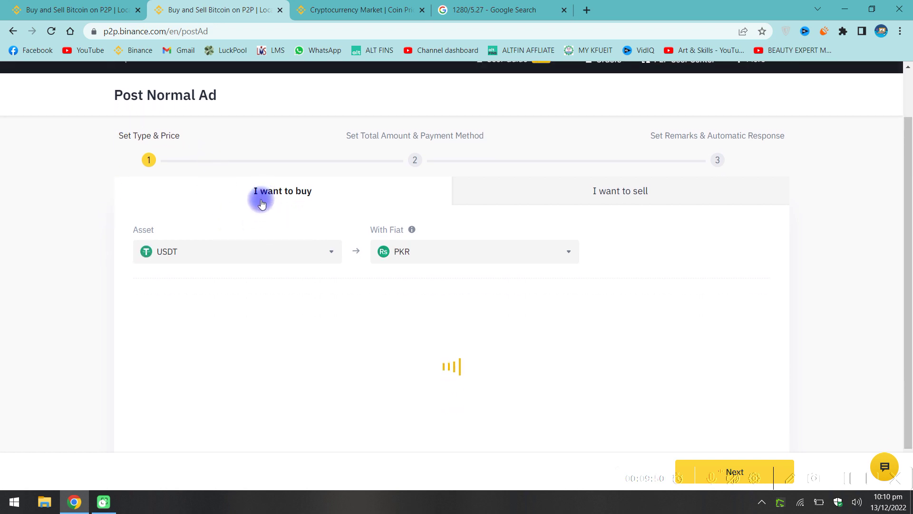
pyautogui.click(207, 252)
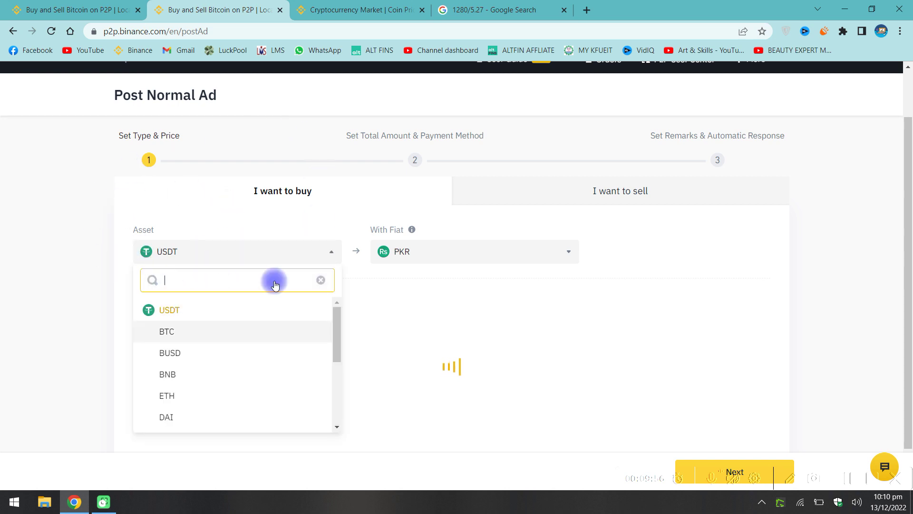
pyautogui.scroll(-5, 192, 371)
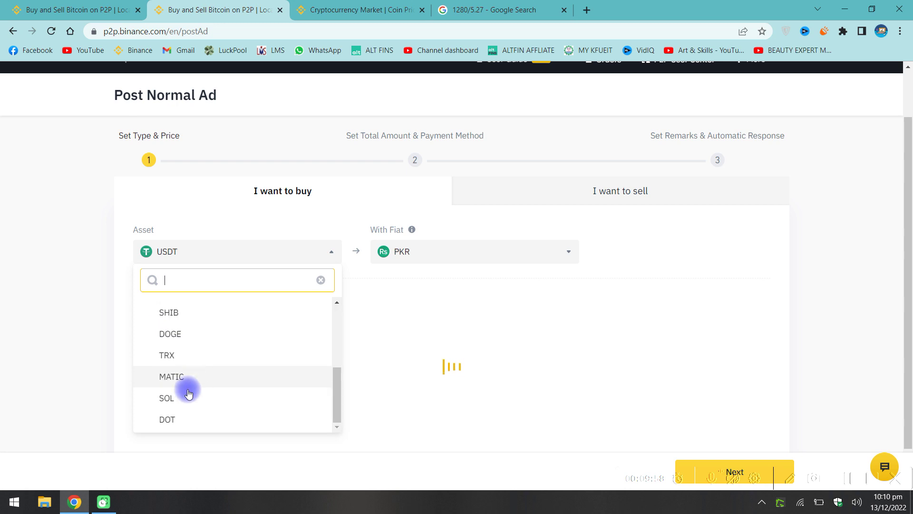
pyautogui.click(166, 403)
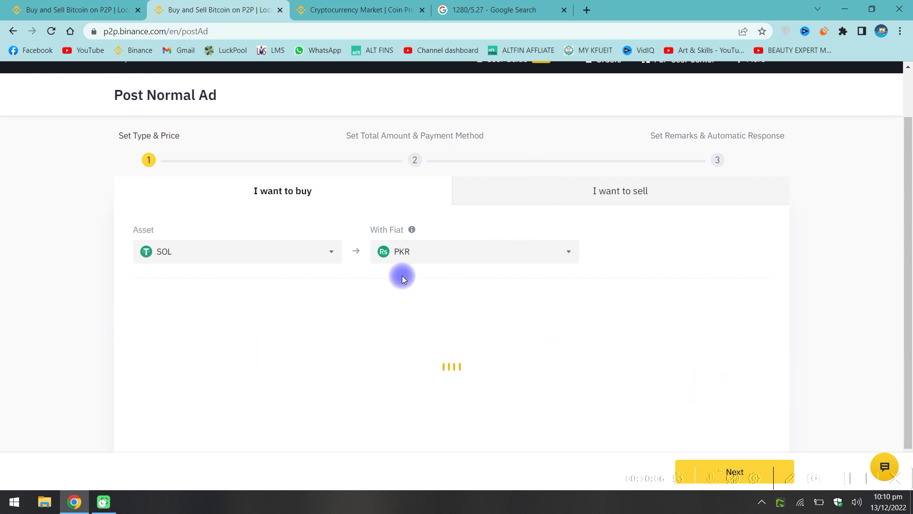
pyautogui.scroll(-1, 401, 286)
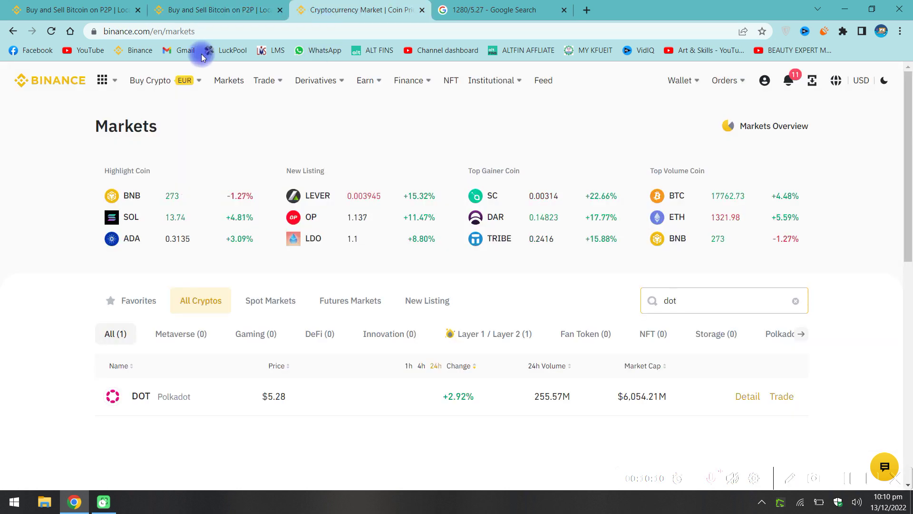
pyautogui.click(90, 8)
pyautogui.click(318, 5)
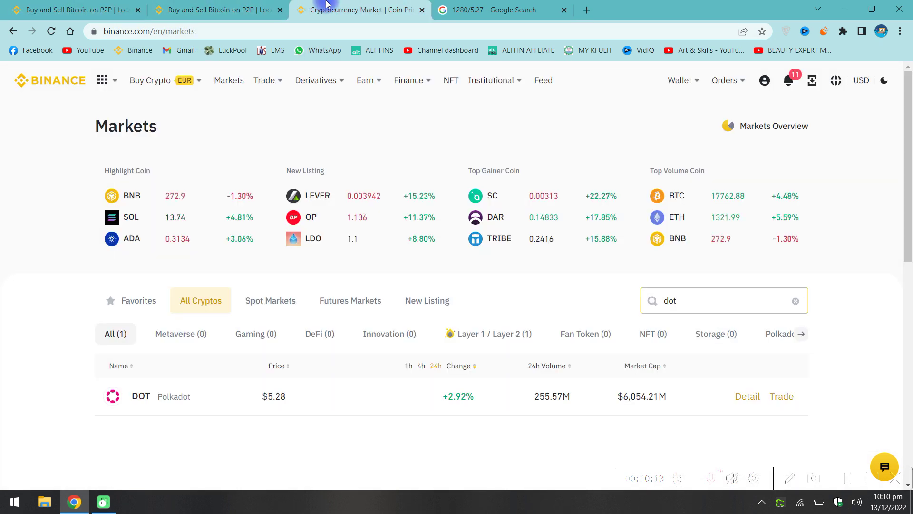
pyautogui.click(228, 10)
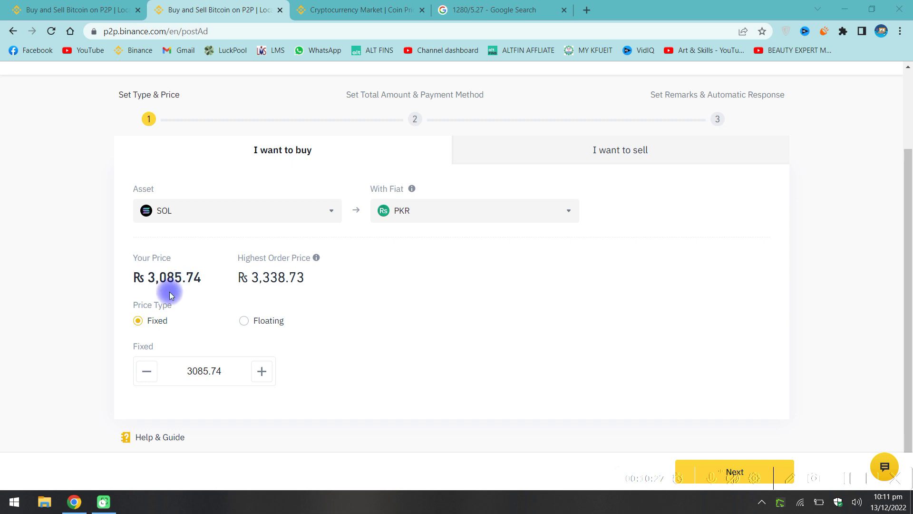
# Open the P2P marketplace from the coin market prices page, checking back on the ad form.
pyautogui.click(333, 14)
pyautogui.moveTo(261, 81)
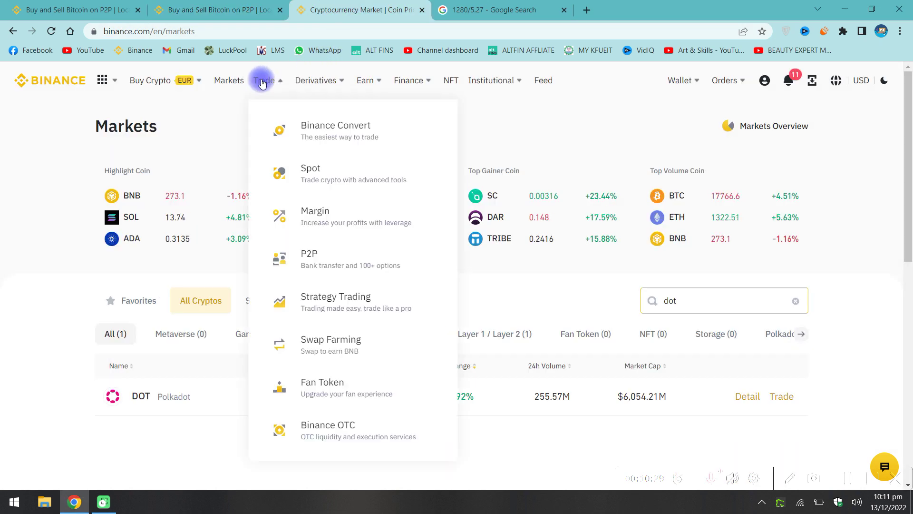
pyautogui.click(312, 259)
pyautogui.click(229, 4)
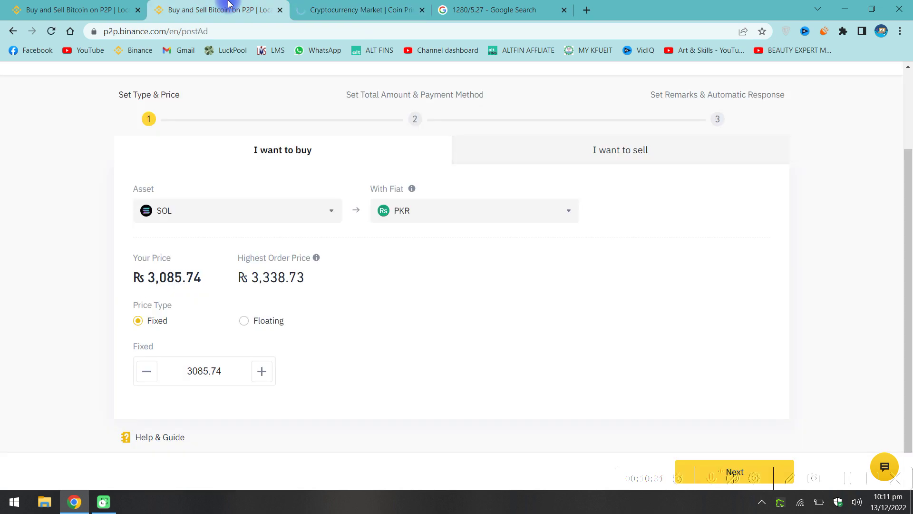
pyautogui.click(317, 7)
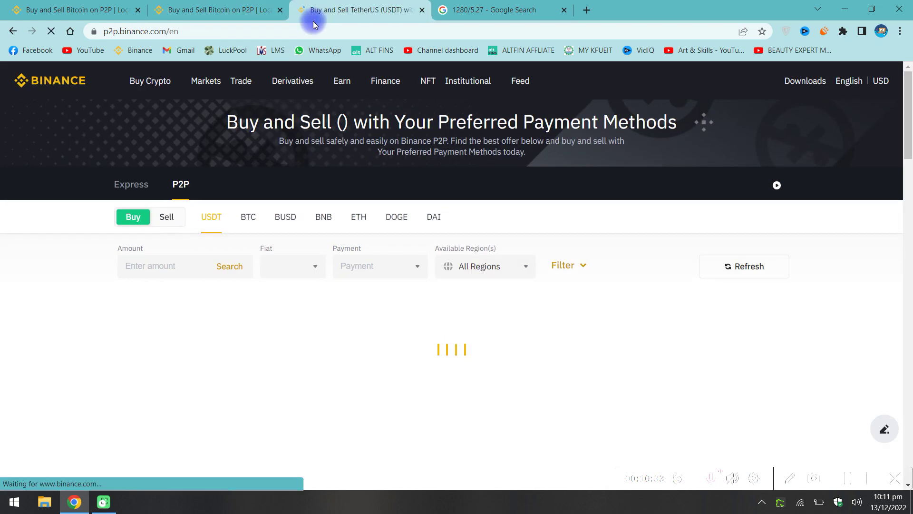
pyautogui.click(213, 4)
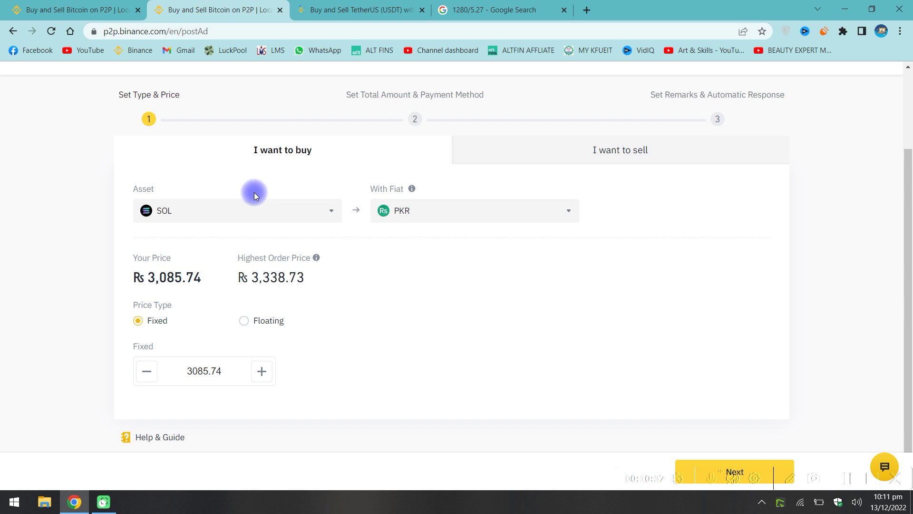
# Compare the top SOL/PKR sell offer prices, then return to the ad-posting form.
pyautogui.moveTo(335, 4)
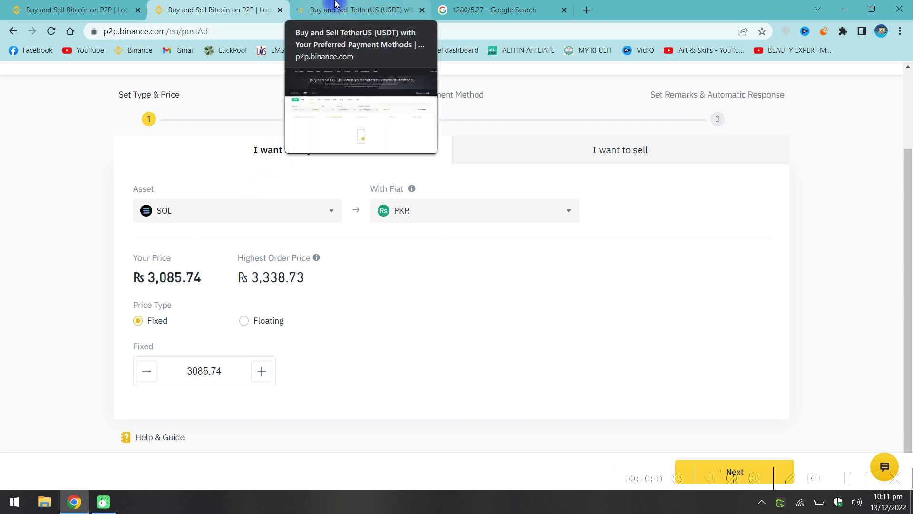
pyautogui.click(335, 6)
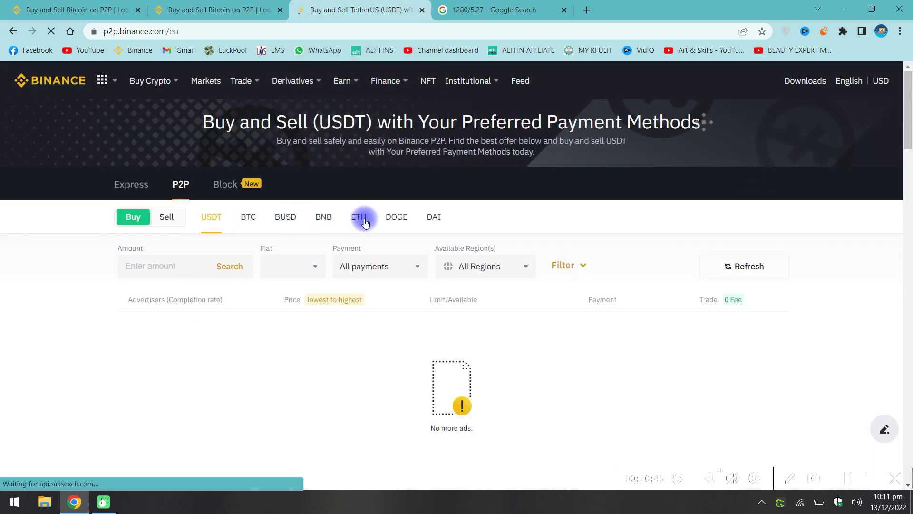
pyautogui.click(168, 218)
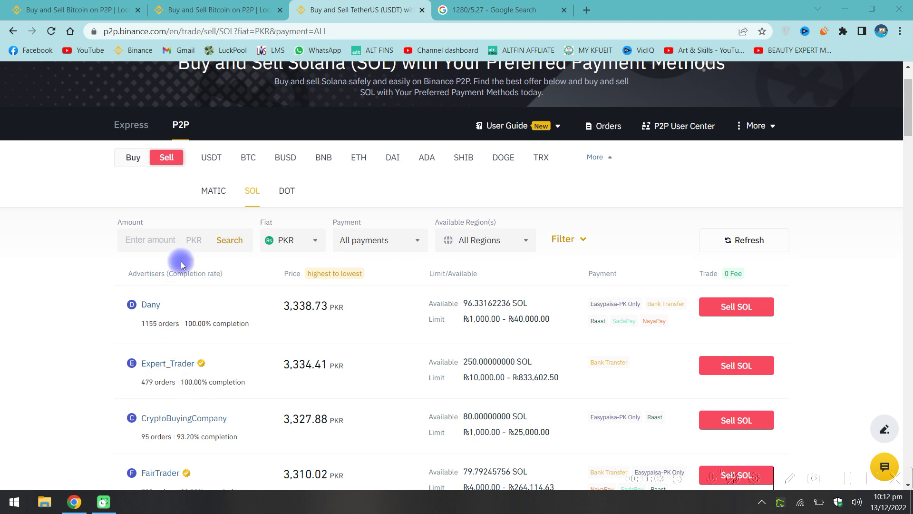
pyautogui.click(464, 10)
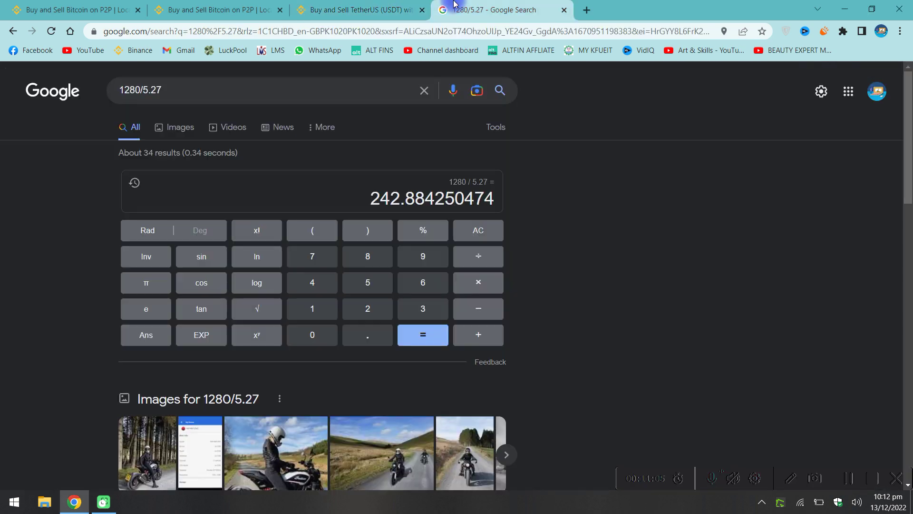
pyautogui.click(354, 10)
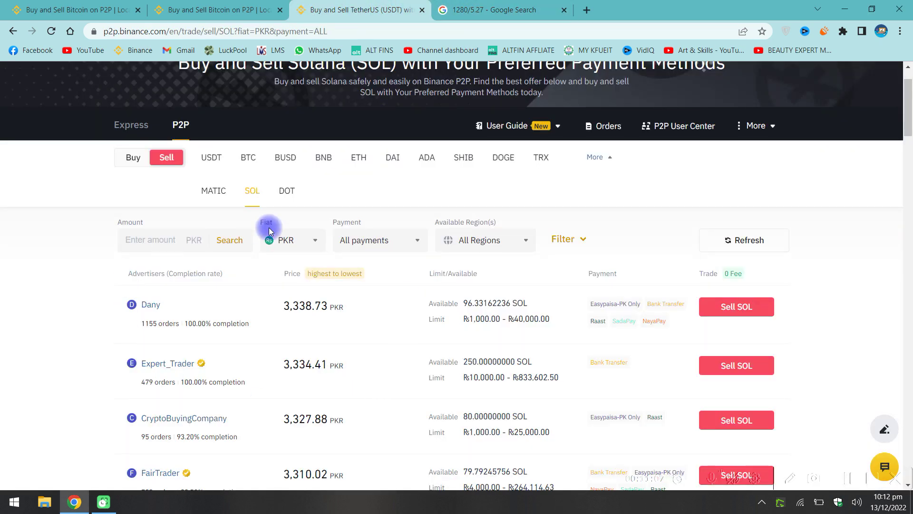
pyautogui.scroll(-1, 353, 396)
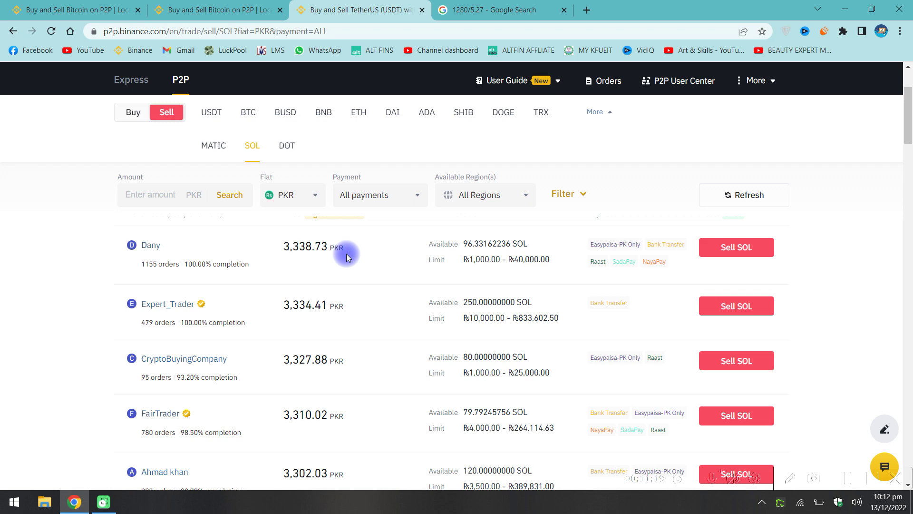
pyautogui.scroll(-1, 346, 253)
pyautogui.scroll(-8, 318, 235)
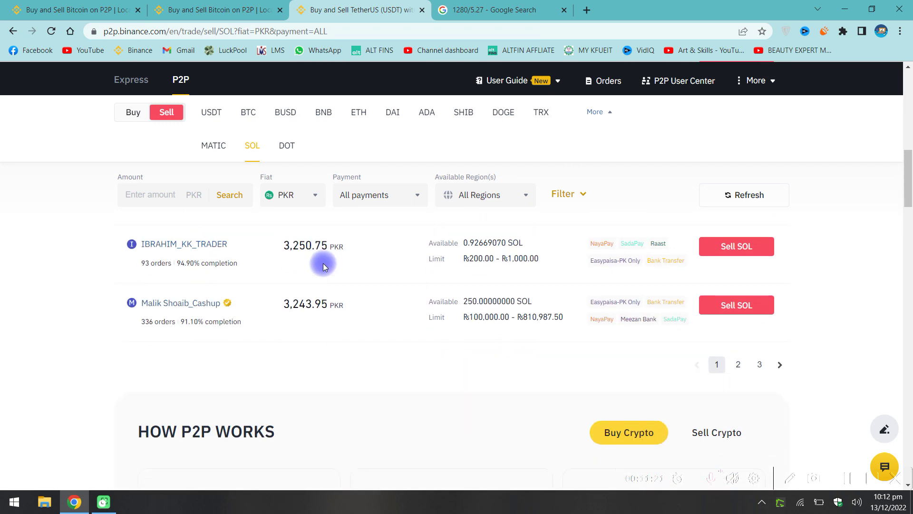
pyautogui.scroll(9, 342, 358)
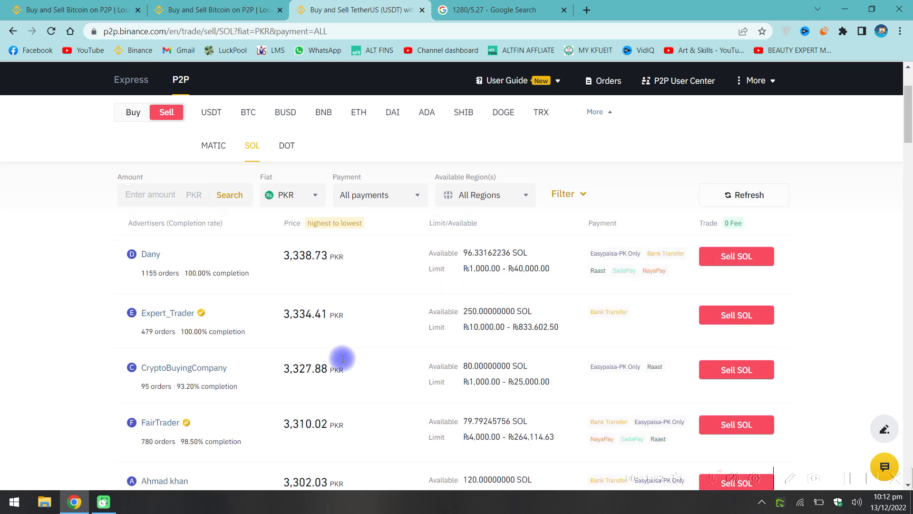
pyautogui.scroll(1, 343, 358)
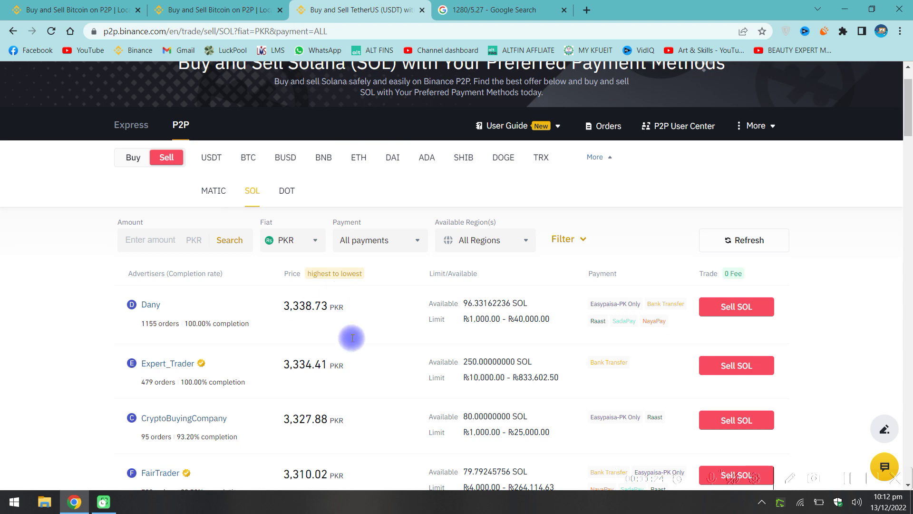
pyautogui.scroll(-3, 349, 285)
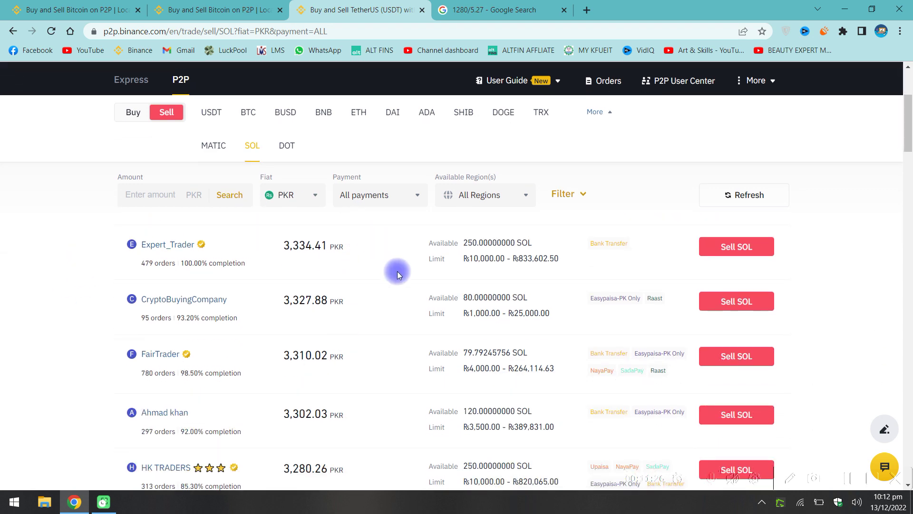
pyautogui.scroll(-3, 399, 274)
pyautogui.scroll(4, 401, 301)
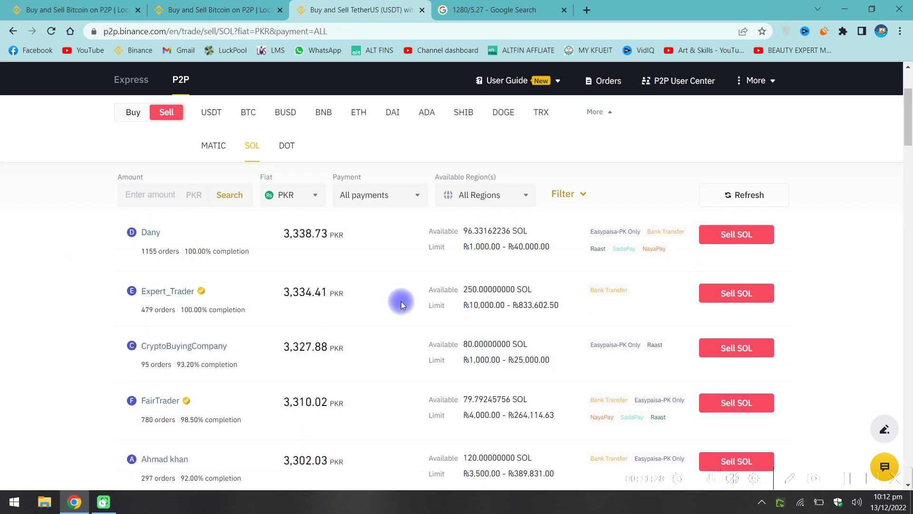
pyautogui.scroll(1, 401, 301)
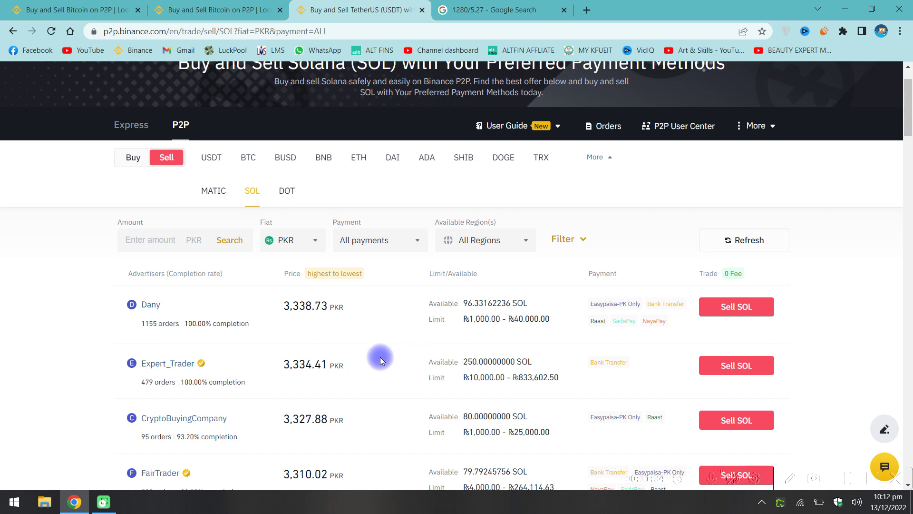
pyautogui.click(209, 10)
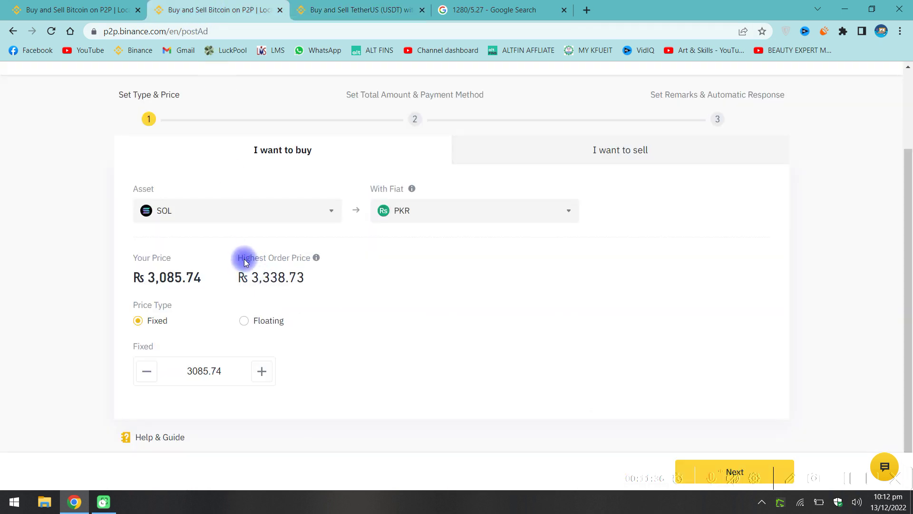
# Check the highest order price against the current SOL sell offers.
pyautogui.moveTo(300, 276); pyautogui.dragTo(252, 277)
pyautogui.click(265, 278)
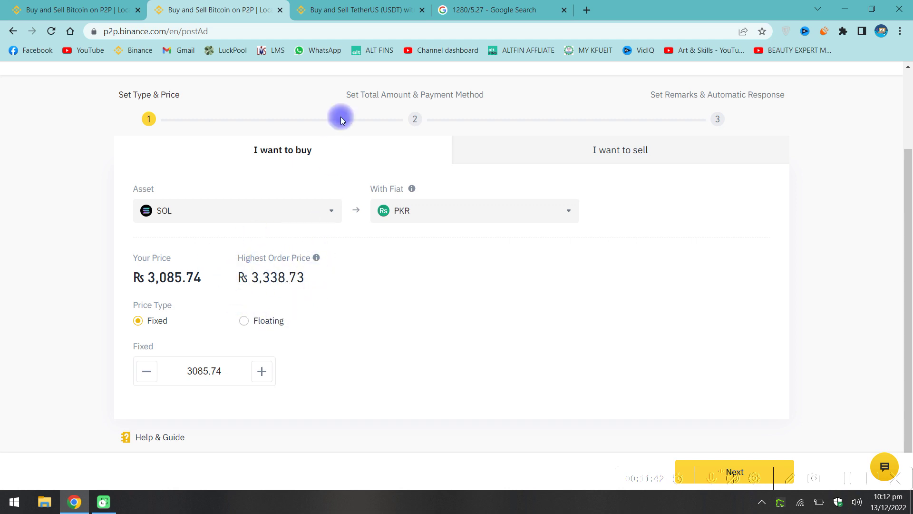
pyautogui.hotkey('ctrl', 'Tab')
pyautogui.click(223, 8)
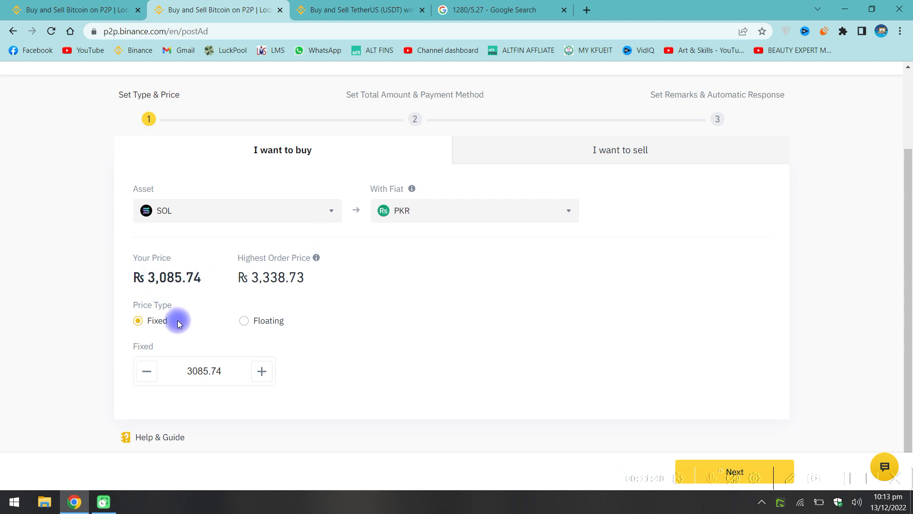
# Switch the ad to floating pricing with a 107.46% margin.
pyautogui.click(245, 321)
pyautogui.click(261, 371)
pyautogui.doubleClick(262, 371)
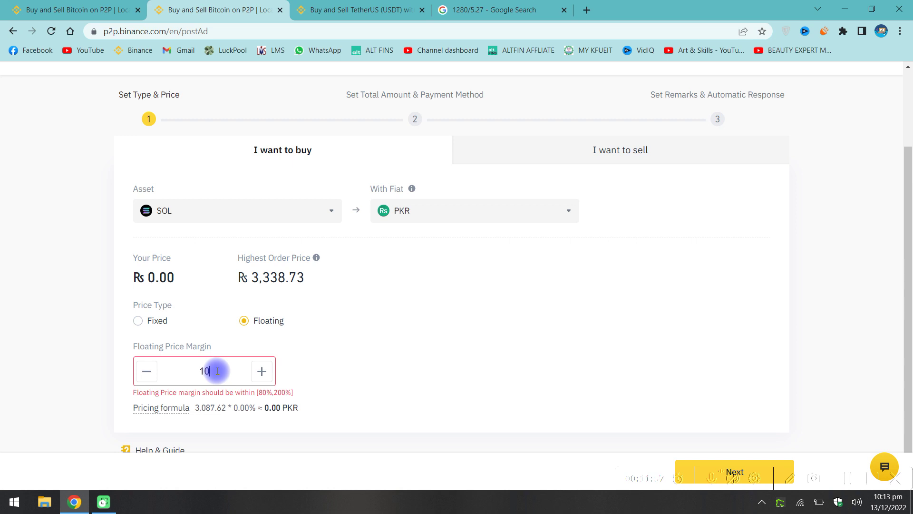
pyautogui.click(345, 359)
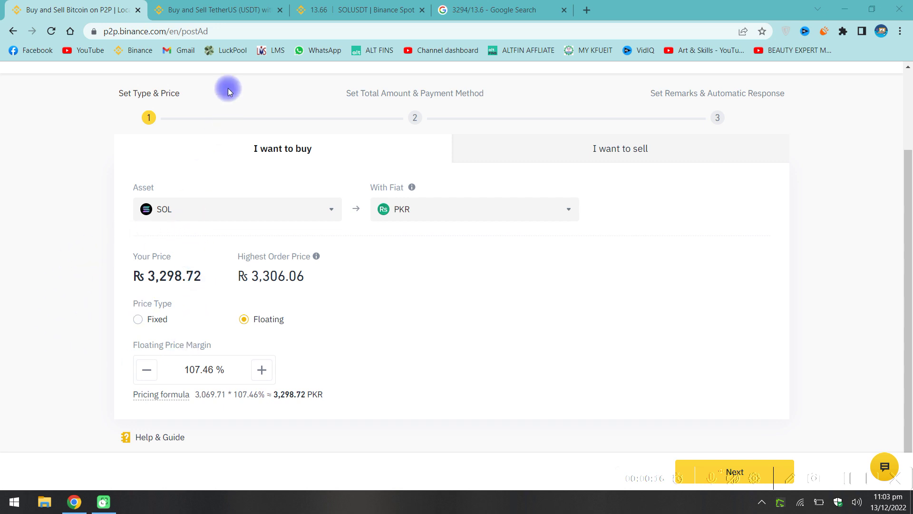
# Glance at the current SOL sell offers, then bring up the 3294 ÷ 13.6 calculator result.
pyautogui.click(226, 5)
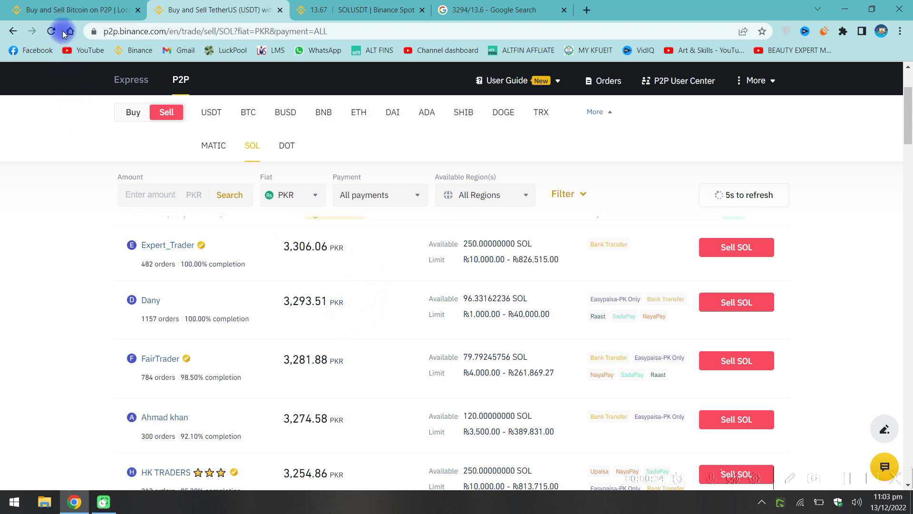
pyautogui.click(96, 4)
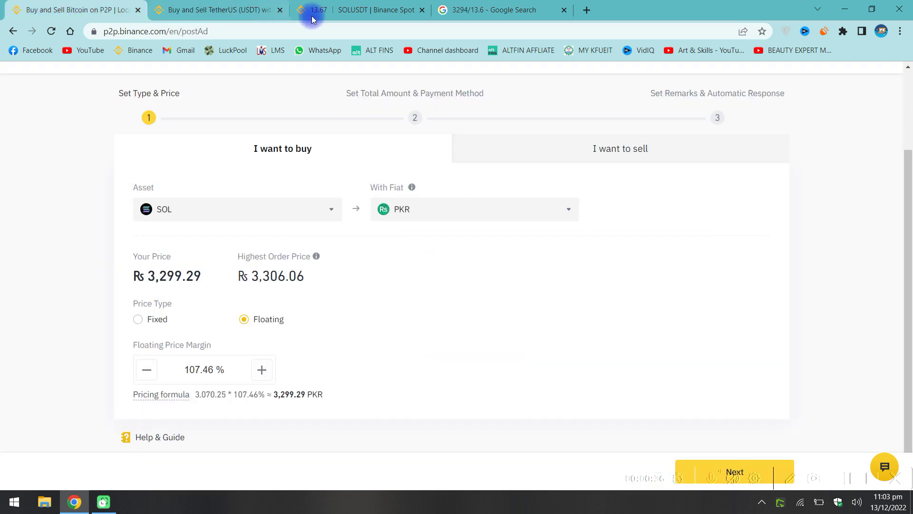
pyautogui.click(472, 4)
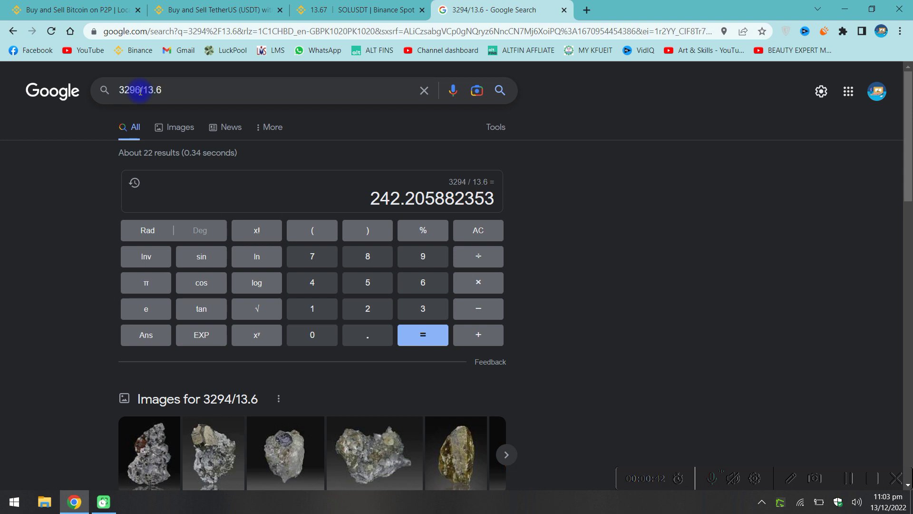
# Recalculate in Google as 3296 ÷ 13.65, giving 241.465201465.
pyautogui.press('BackSpace')
pyautogui.write('6')
pyautogui.press('Return')
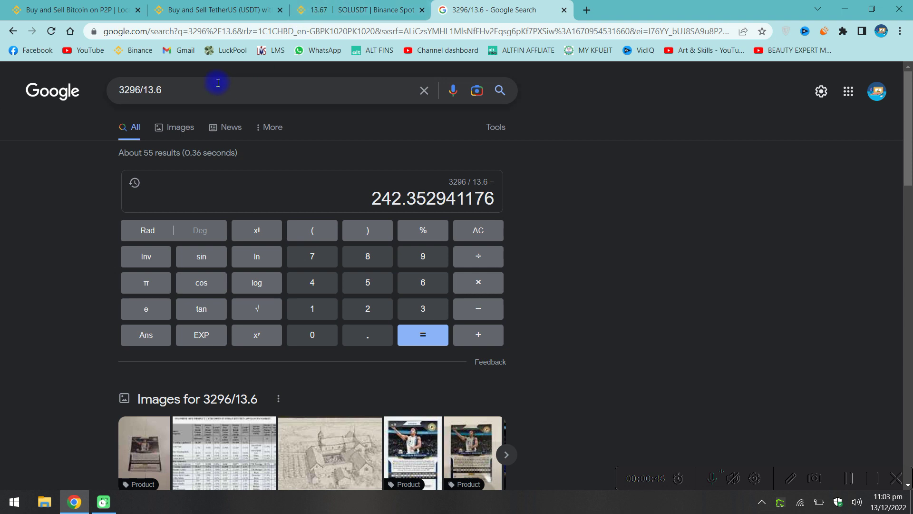
pyautogui.press('Return')
pyautogui.write('5')
pyautogui.press('Return')
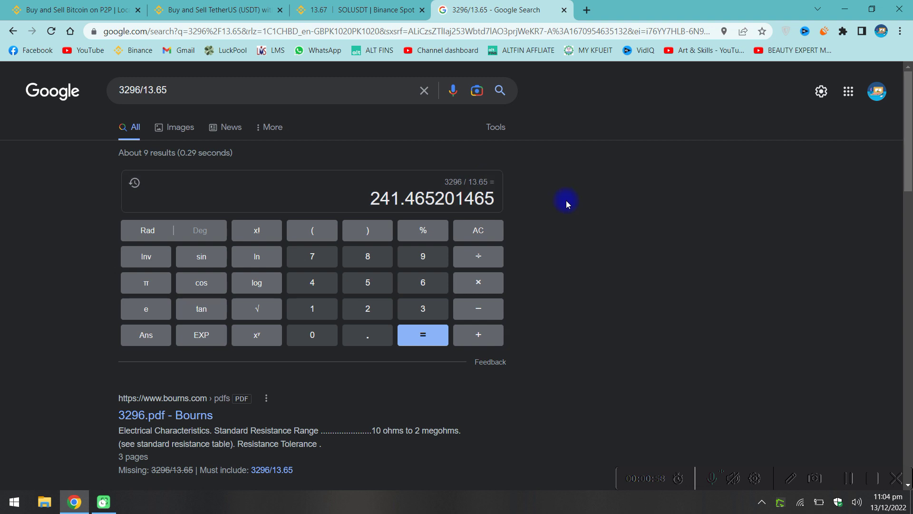
# Recheck the SOL sell offers and calculator result, then return to the ad form.
pyautogui.click(100, 4)
pyautogui.click(189, 7)
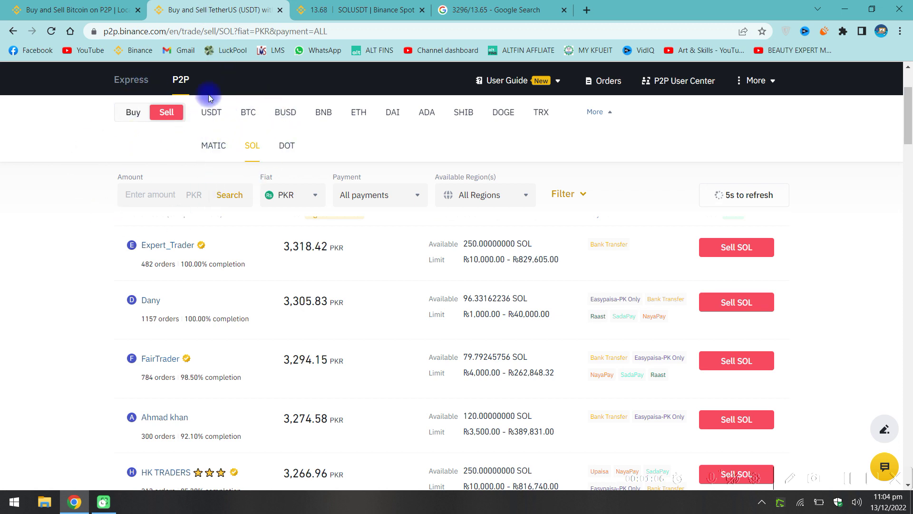
pyautogui.click(476, 5)
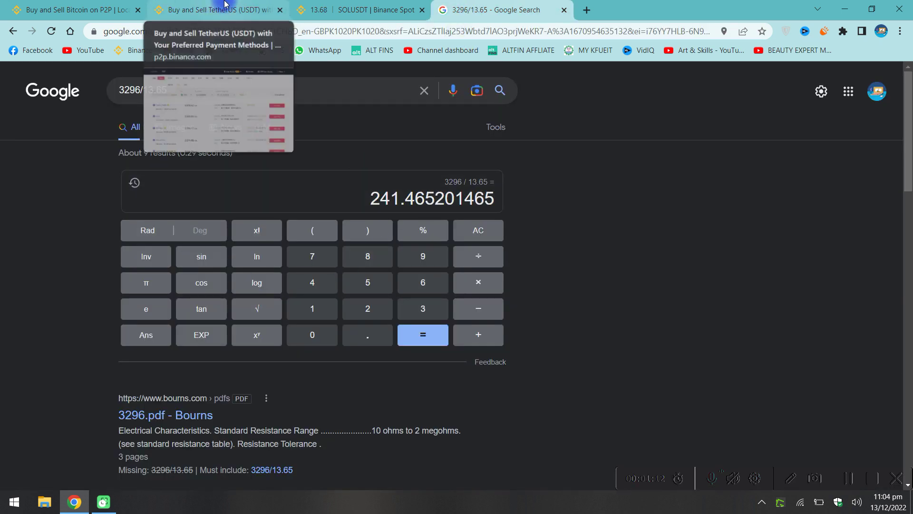
pyautogui.click(87, 4)
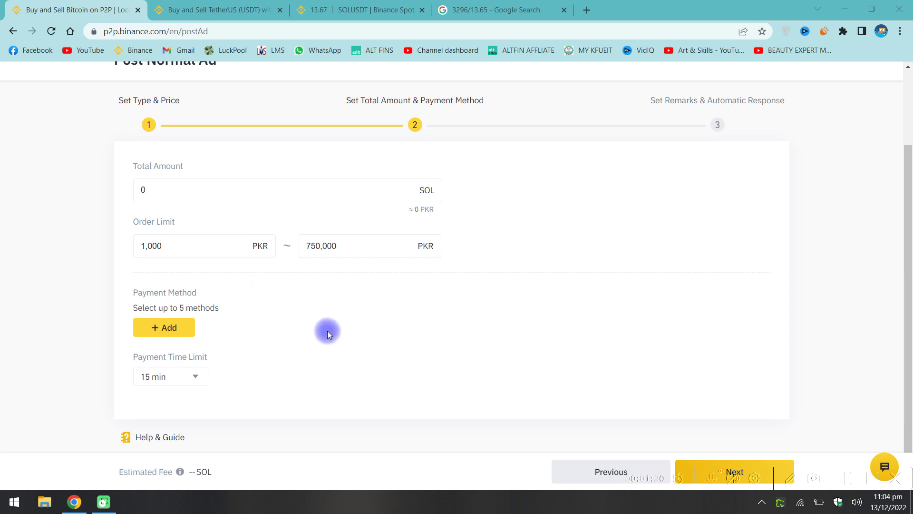
# Replace the zero total amount with 100 SOL and set the minimum order limit to 2500 PKR.
pyautogui.click(192, 190)
pyautogui.hotkey('ctrl', 'a')
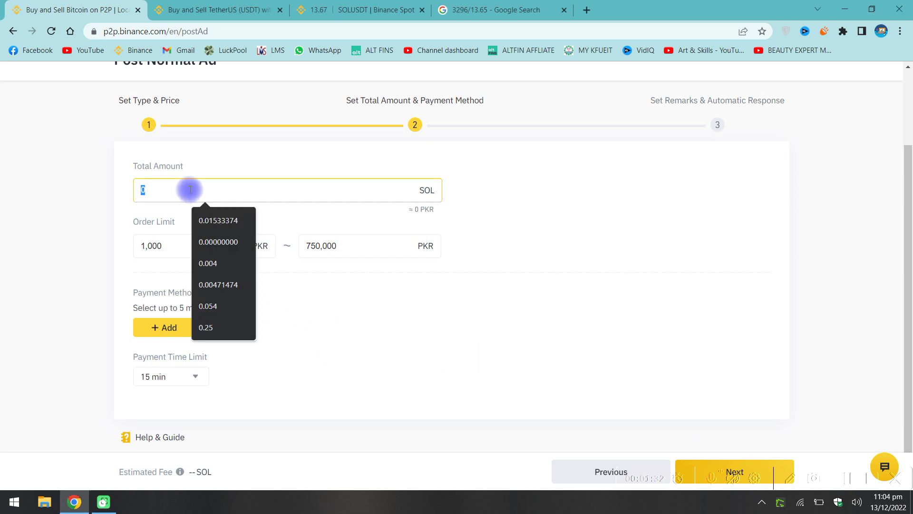
pyautogui.write('100')
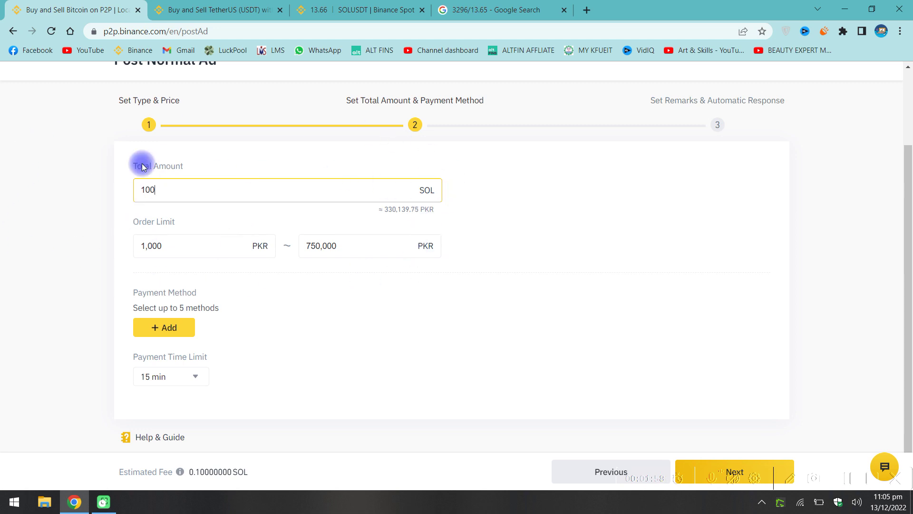
pyautogui.doubleClick(200, 246)
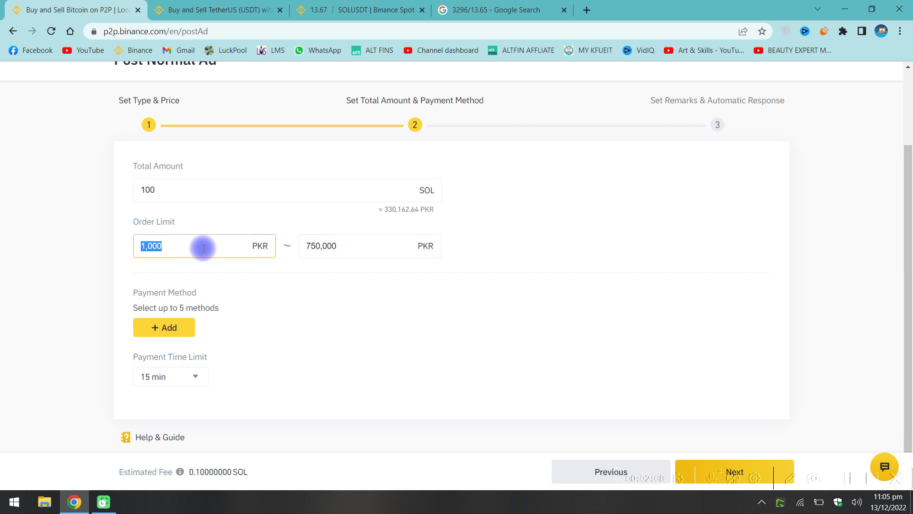
pyautogui.write('2500')
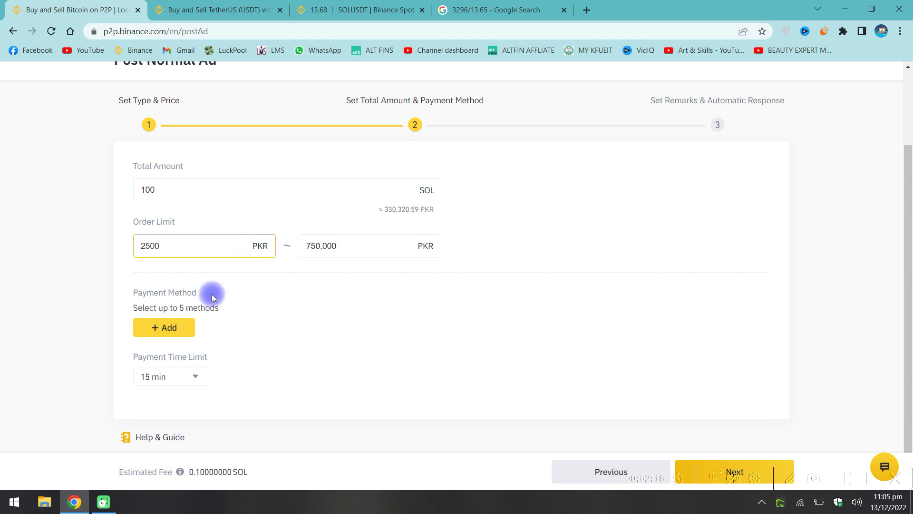
pyautogui.click(348, 240)
pyautogui.click(204, 250)
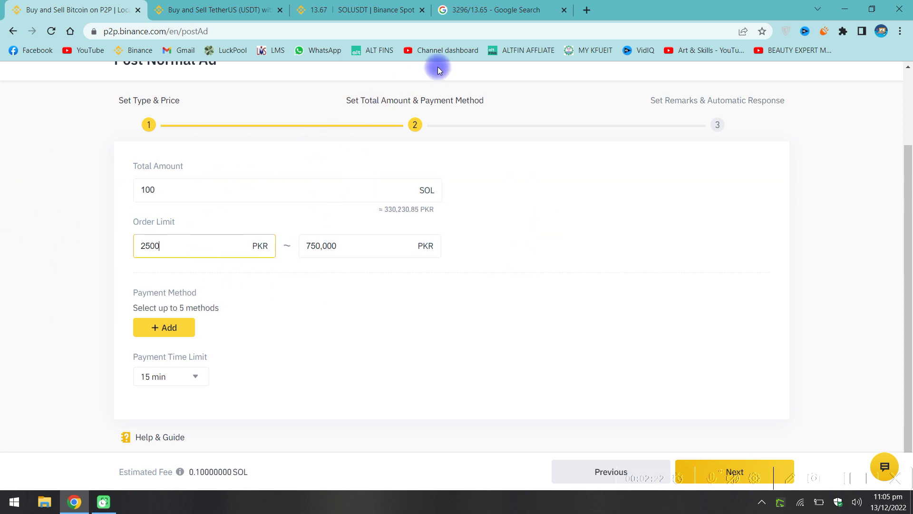
pyautogui.click(333, 9)
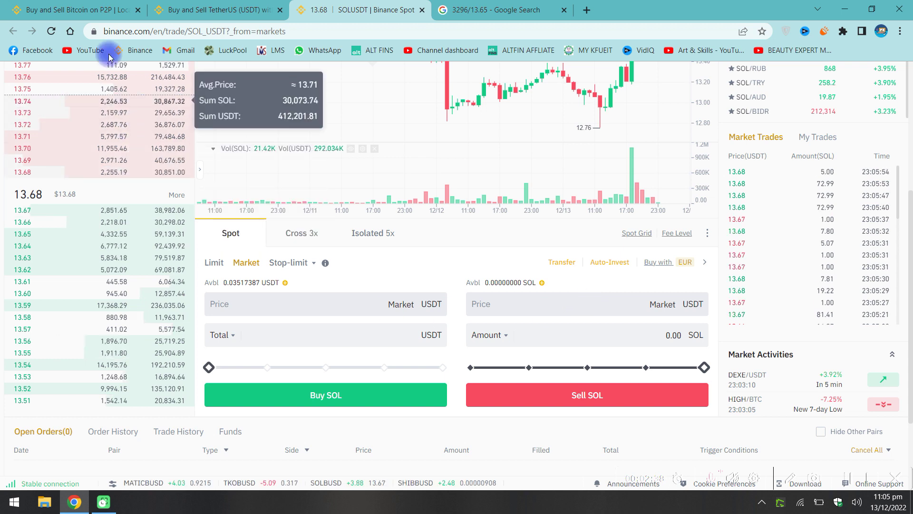
pyautogui.click(77, 10)
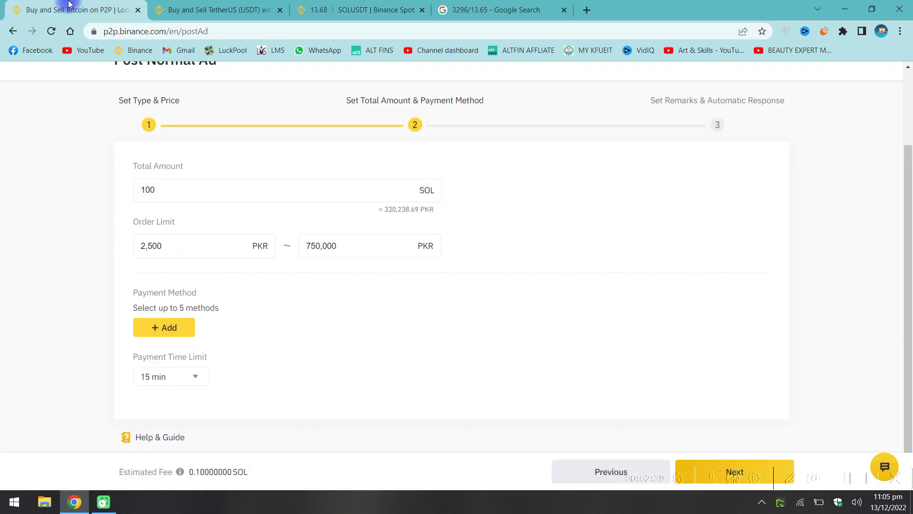
pyautogui.click(193, 247)
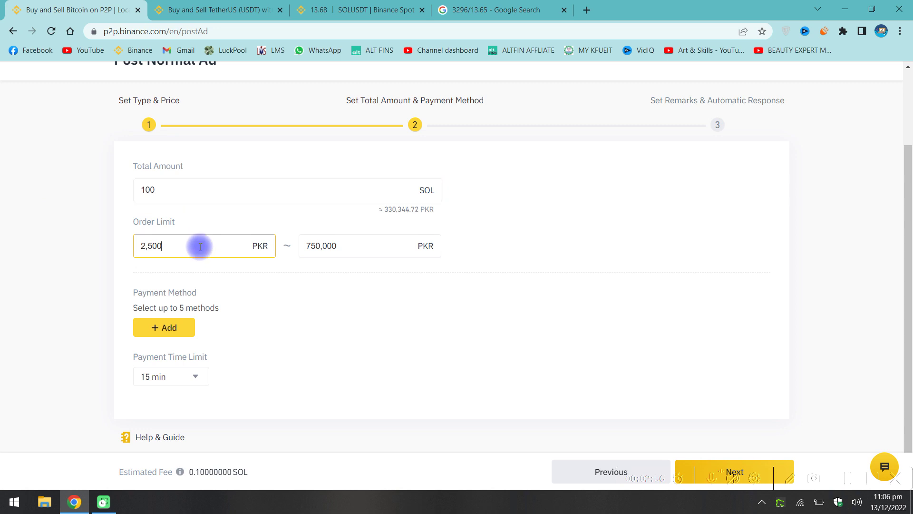
pyautogui.click(345, 247)
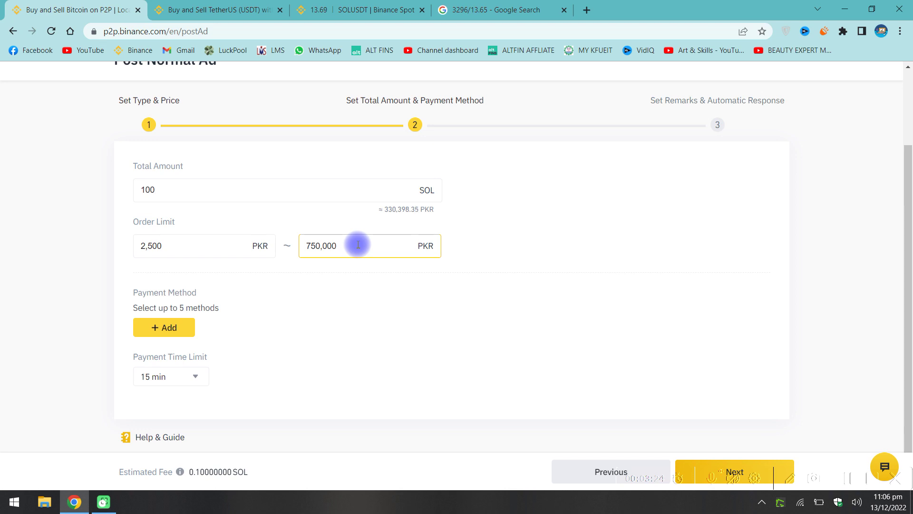
pyautogui.doubleClick(358, 244)
pyautogui.click(358, 244)
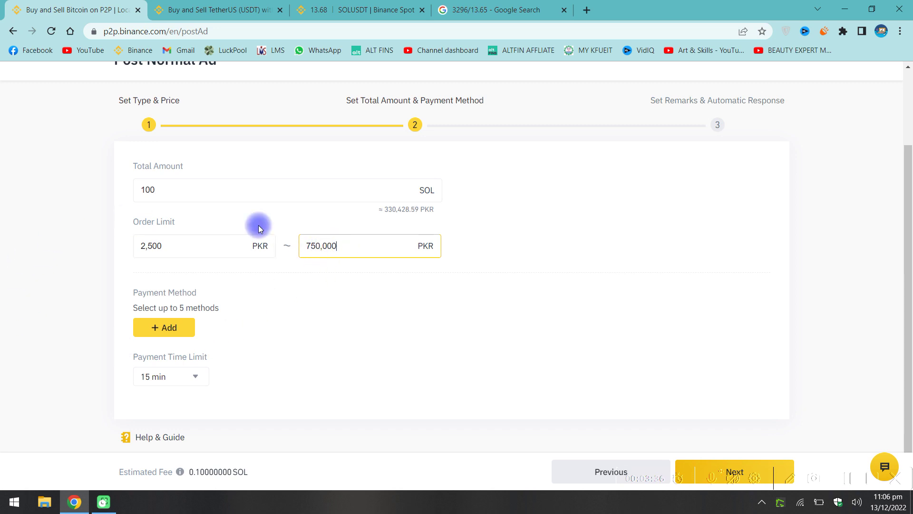
# Add Bank Transfer, Upaisa and Raast as the ad's payment methods.
pyautogui.click(170, 328)
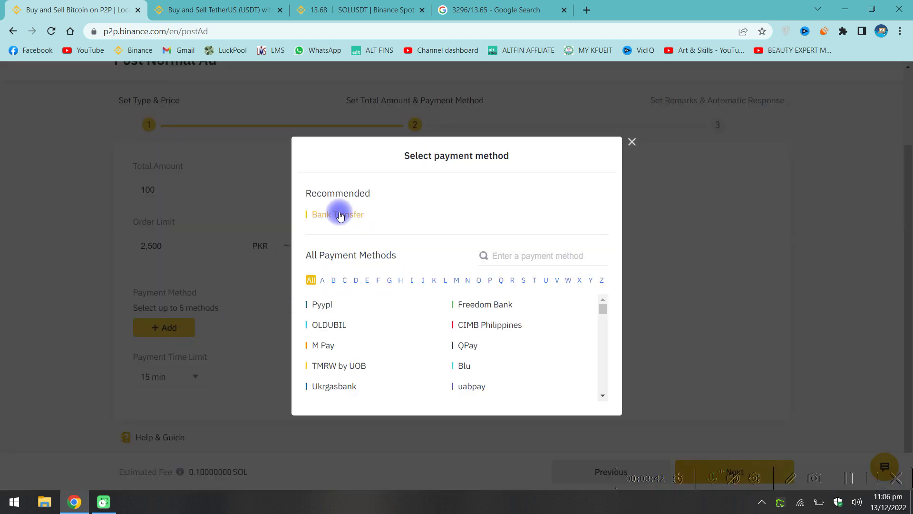
pyautogui.click(340, 215)
pyautogui.click(250, 328)
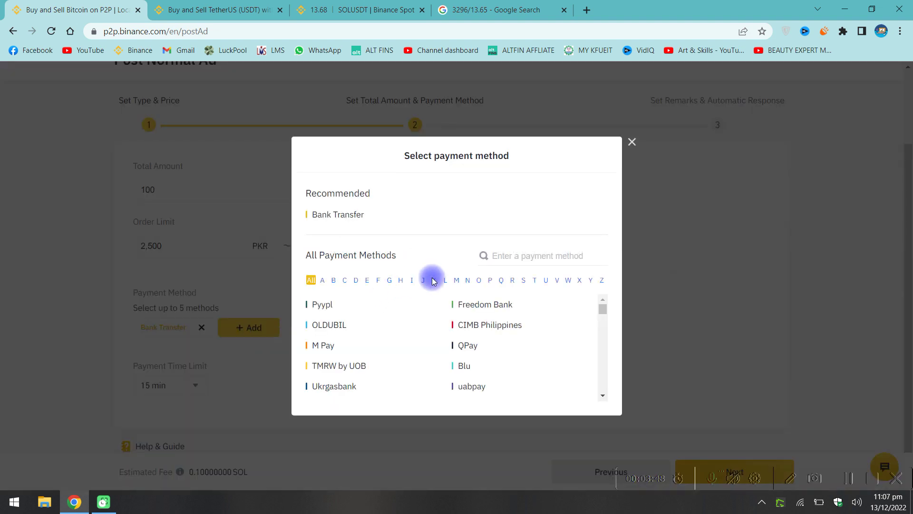
pyautogui.click(546, 280)
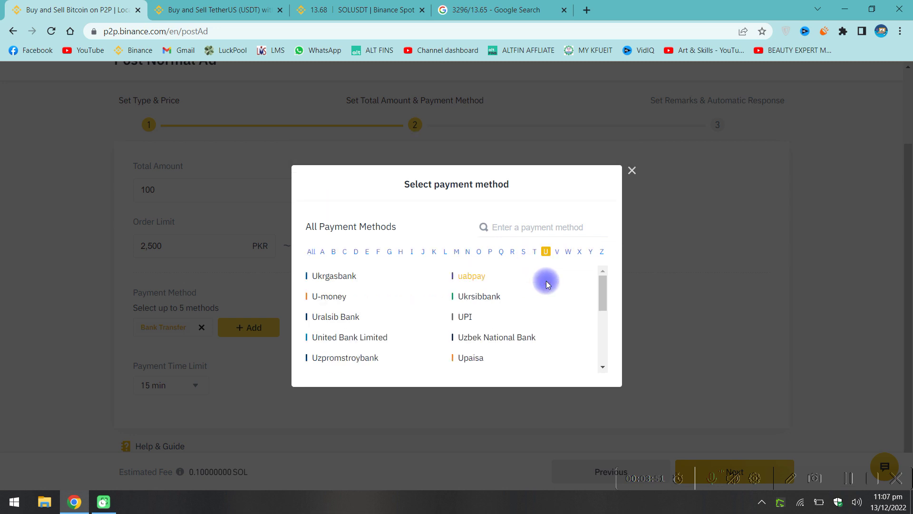
pyautogui.click(471, 360)
pyautogui.click(318, 331)
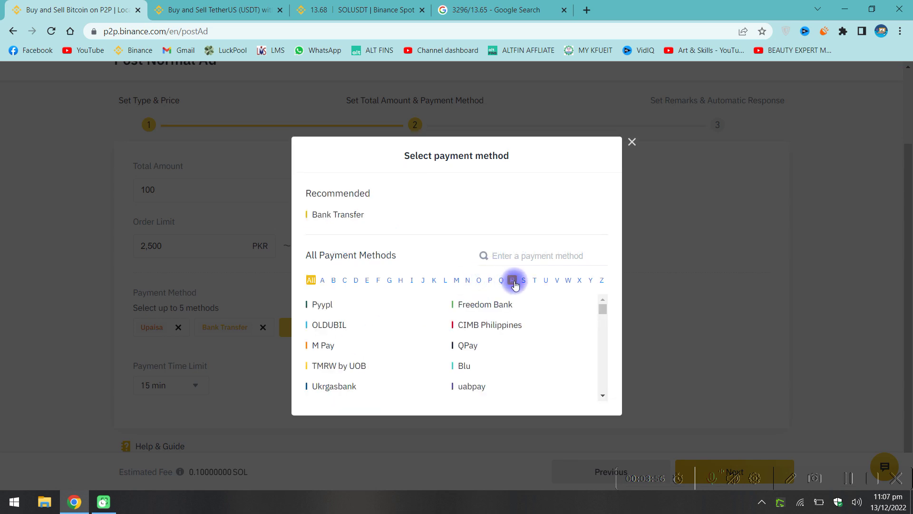
pyautogui.click(511, 280)
pyautogui.scroll(-2, 511, 285)
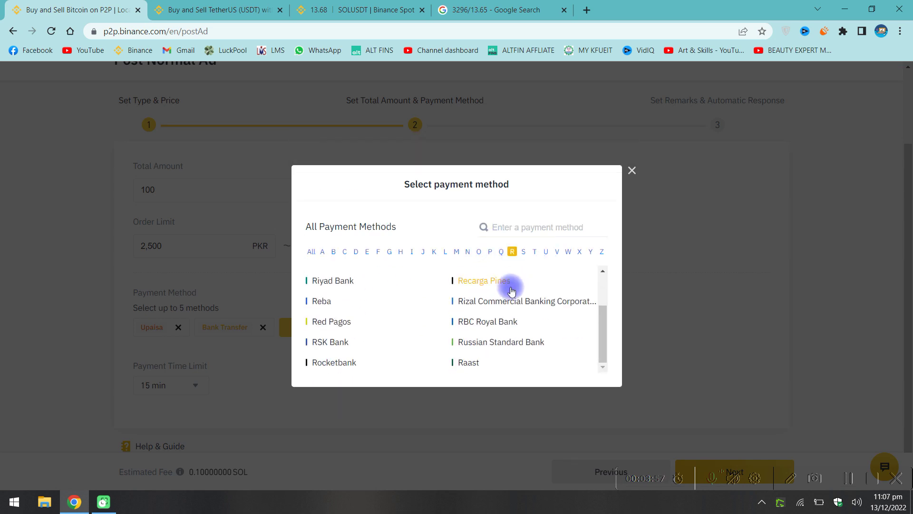
pyautogui.click(468, 364)
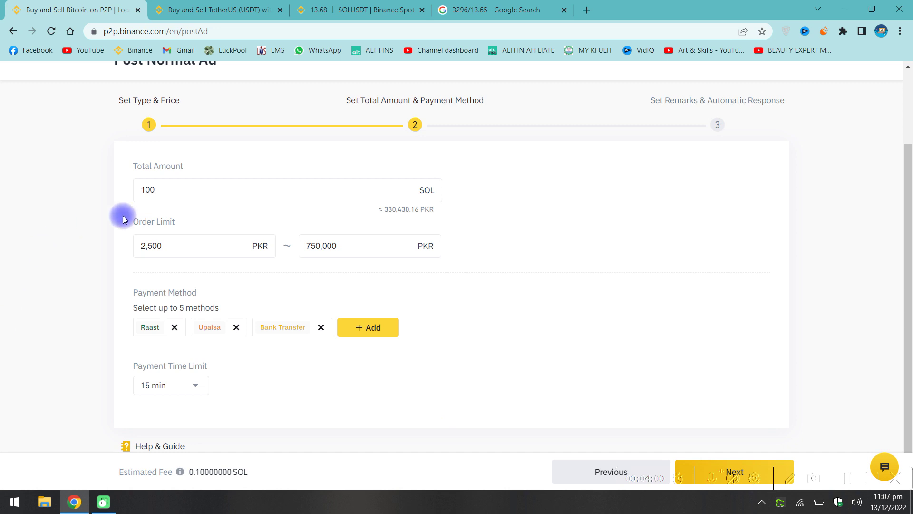
pyautogui.scroll(-1, 471, 332)
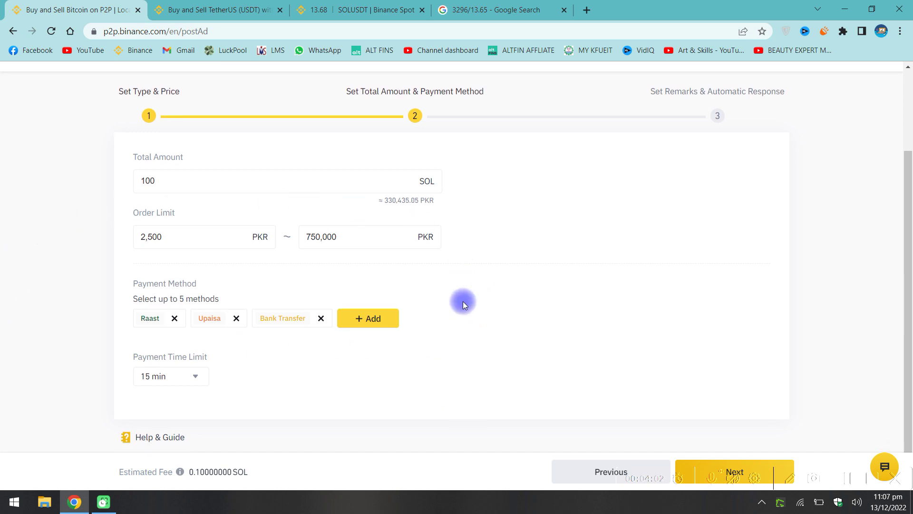
# Leave the payment time limit at 15 min and continue to the remarks step.
pyautogui.click(195, 378)
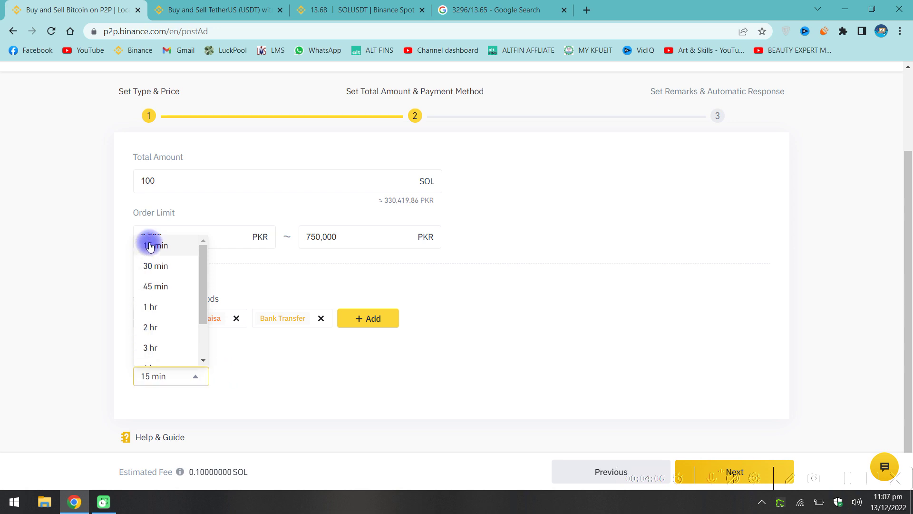
pyautogui.click(61, 272)
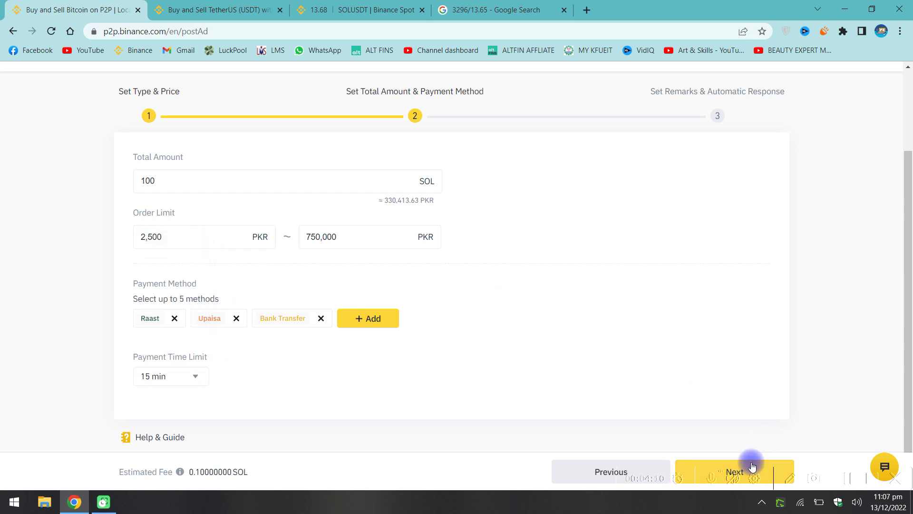
pyautogui.click(751, 465)
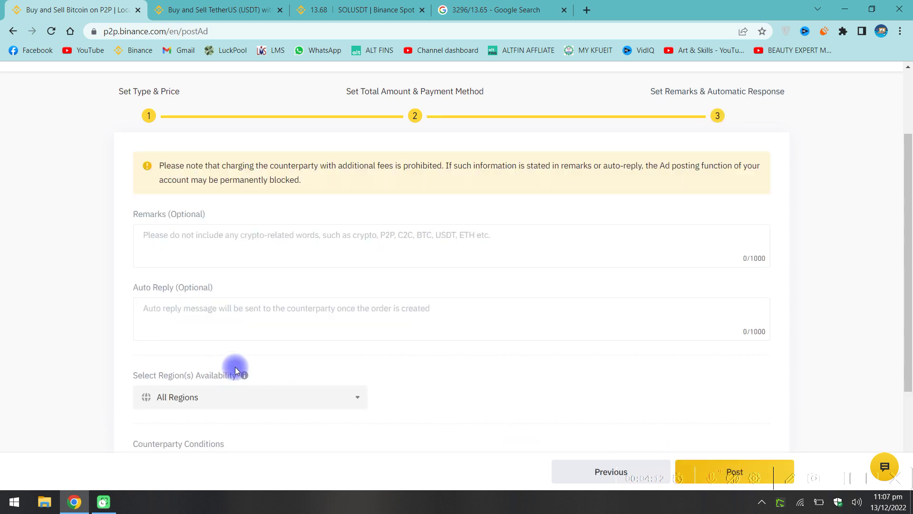
# Enter the contact phone number as the auto reply and post to see the confirmation summary.
pyautogui.click(236, 242)
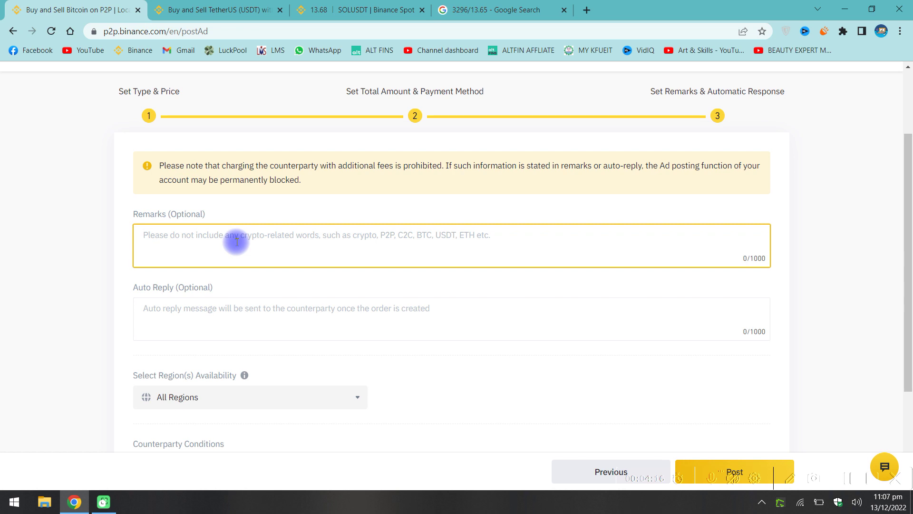
pyautogui.click(230, 308)
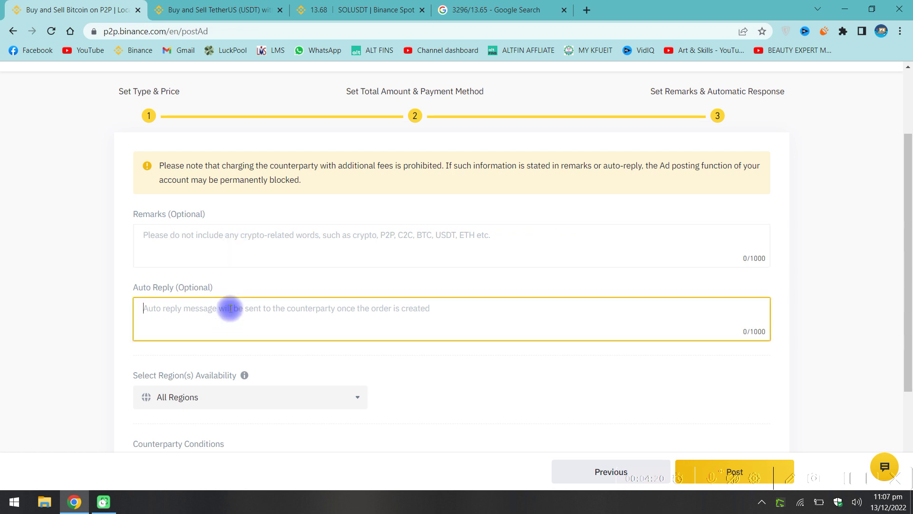
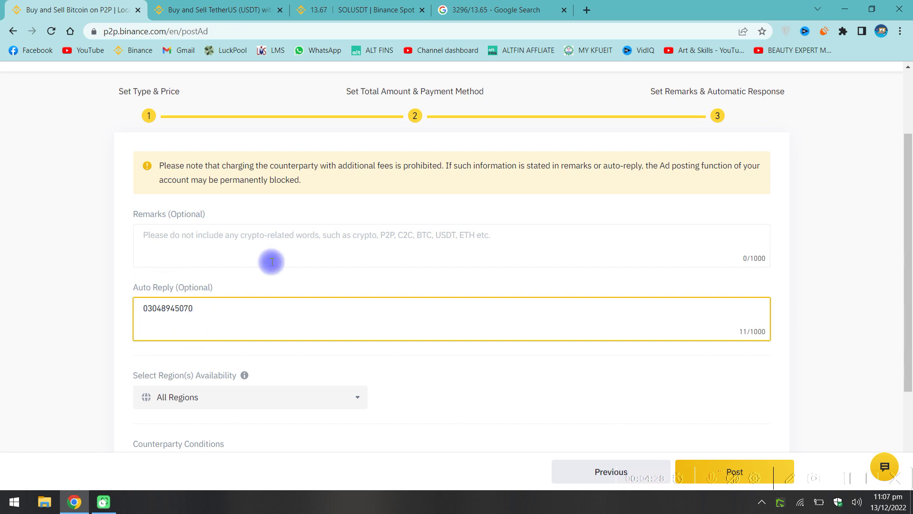
pyautogui.scroll(-3, 288, 286)
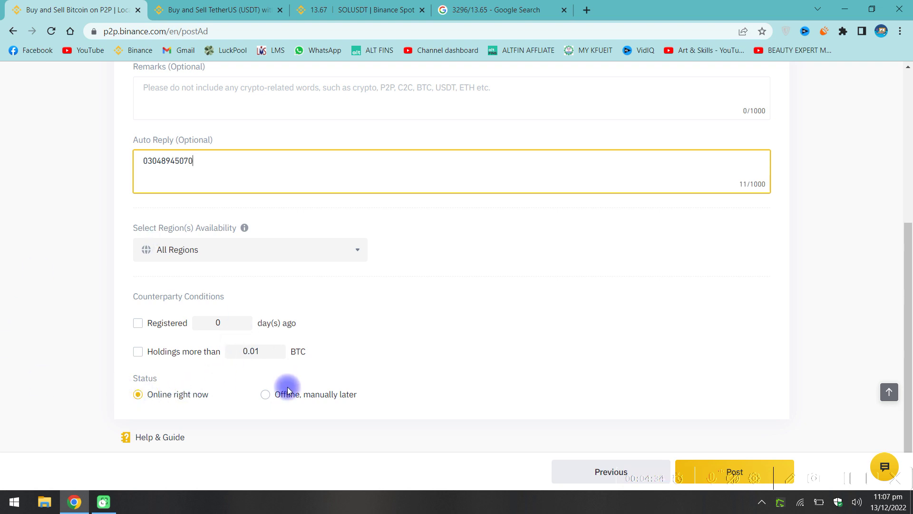
pyautogui.click(735, 463)
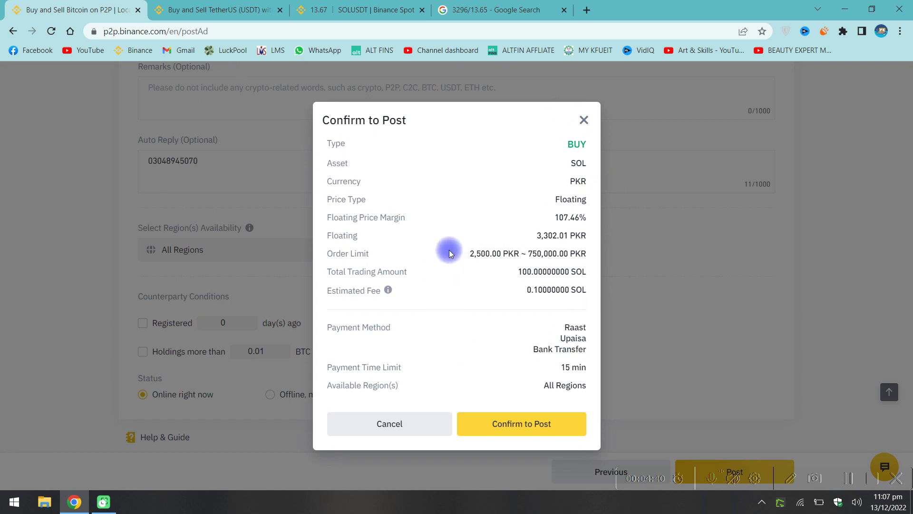
# Confirm posting the 100 SOL buy ad at floating PKR pricing.
pyautogui.click(513, 423)
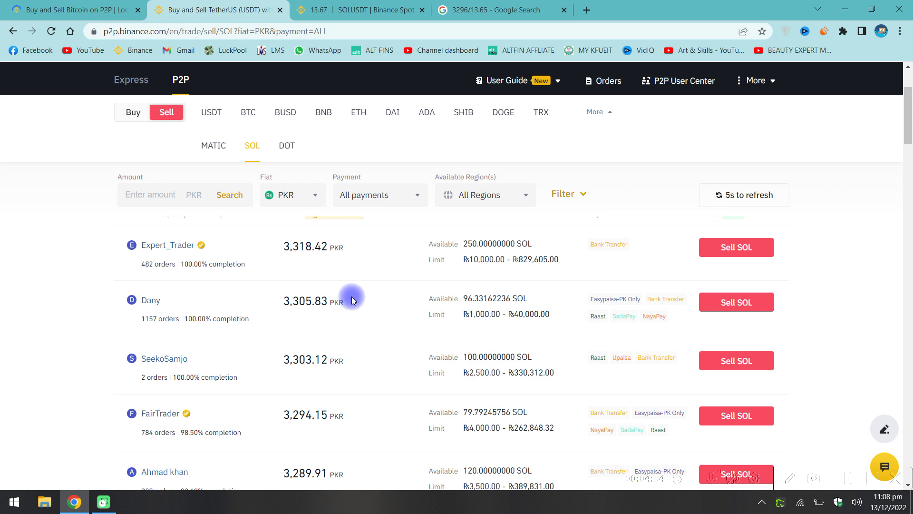
# Compare the listed ad with the 3296/13.65 result, then go to the SOL/USDT spot page.
pyautogui.scroll(-1, 223, 314)
pyautogui.scroll(1, 183, 269)
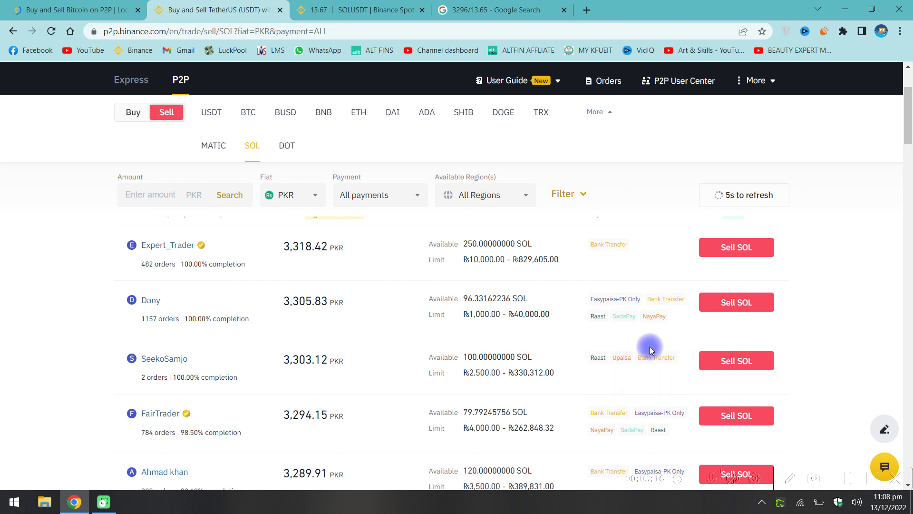
pyautogui.click(459, 5)
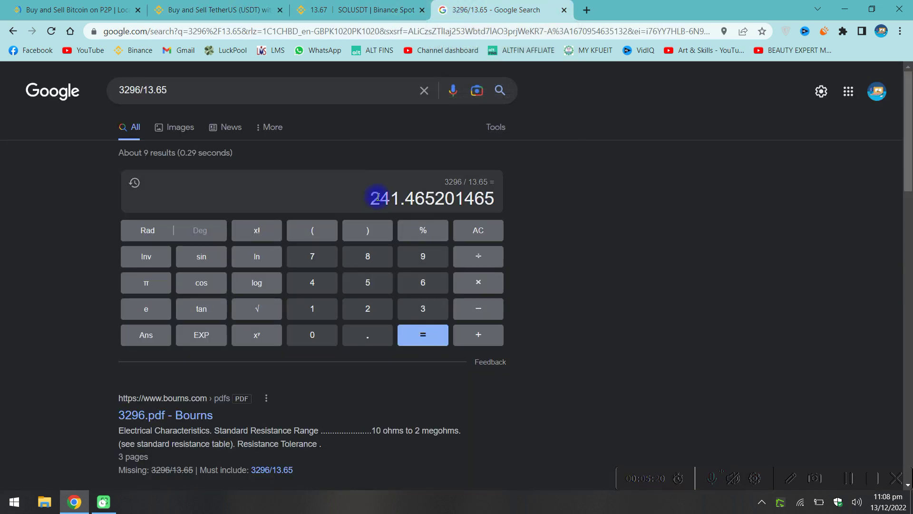
pyautogui.click(208, 5)
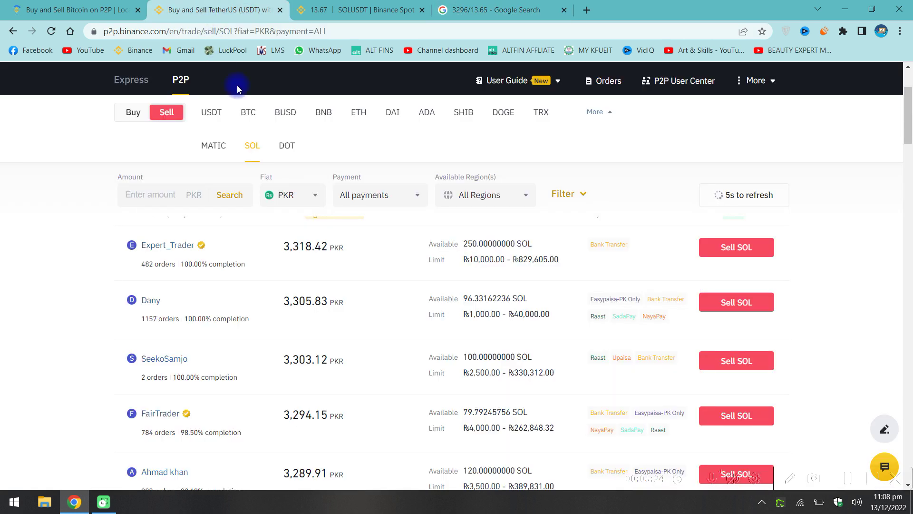
pyautogui.click(333, 9)
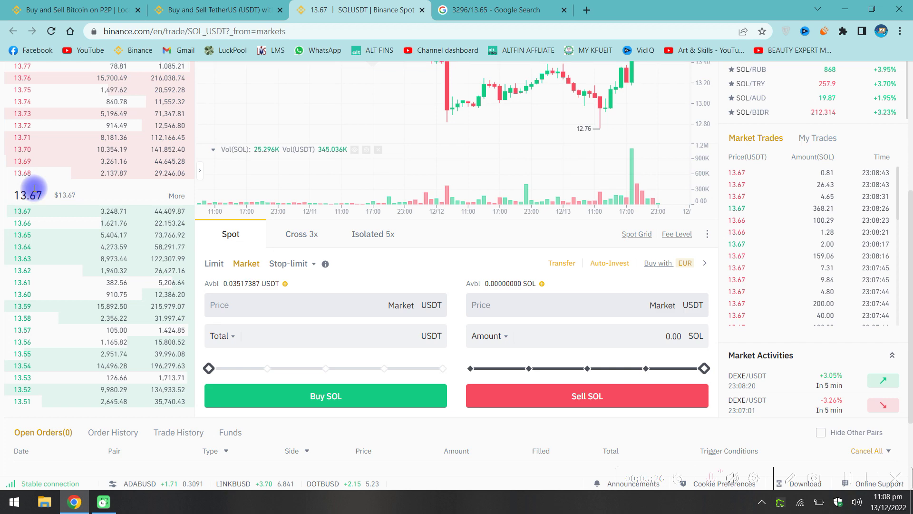
# Switch the SOL spot sell form to a limit order at 13.63 USDT, then return to the P2P SOL offers.
pyautogui.scroll(5, 35, 189)
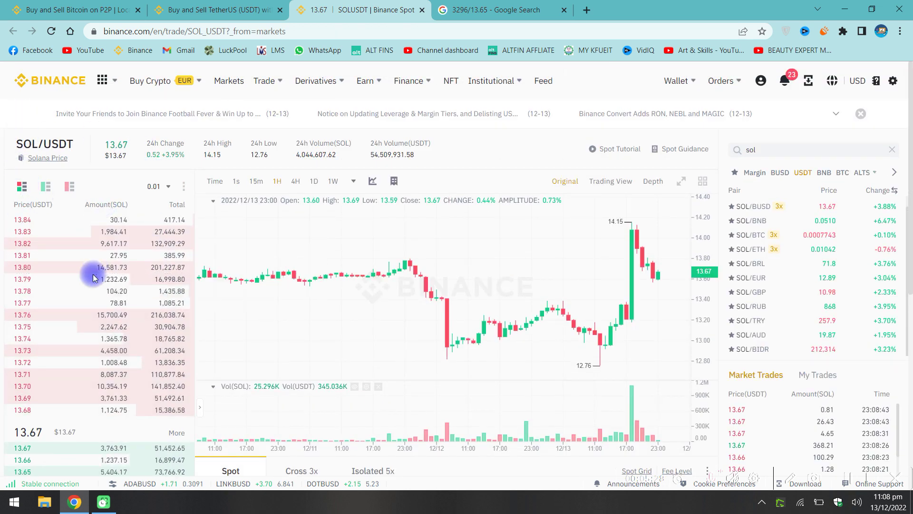
pyautogui.scroll(-7, 93, 278)
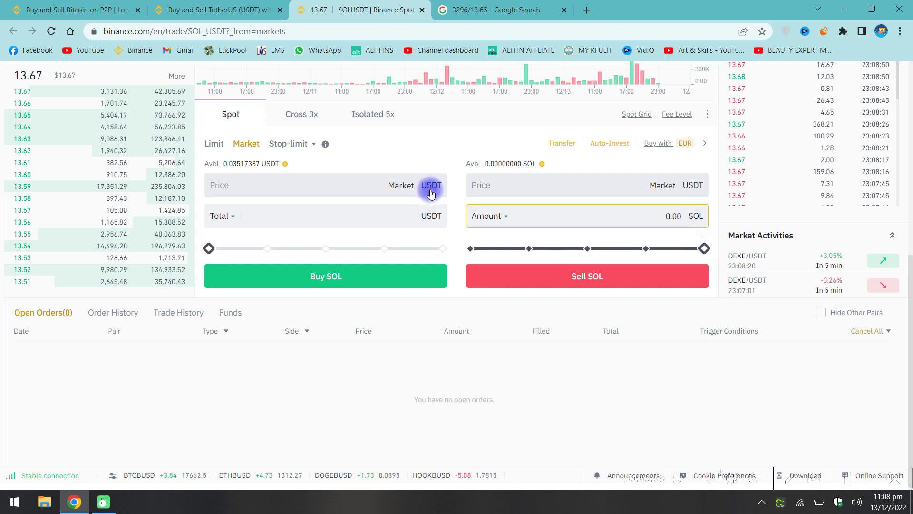
pyautogui.scroll(3, 555, 279)
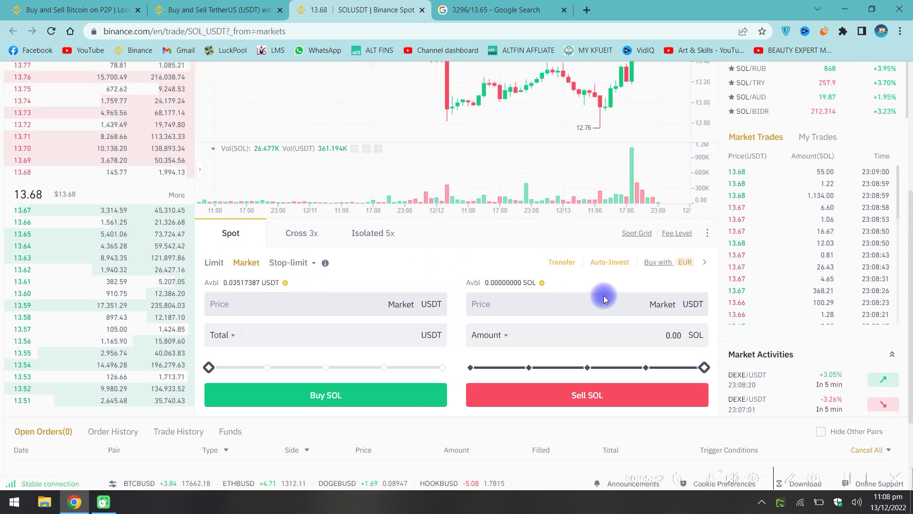
pyautogui.click(668, 337)
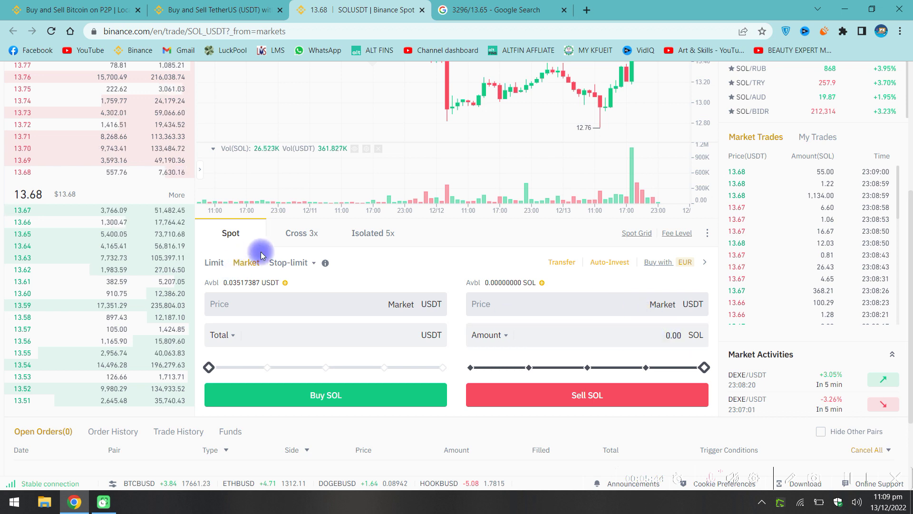
pyautogui.click(212, 265)
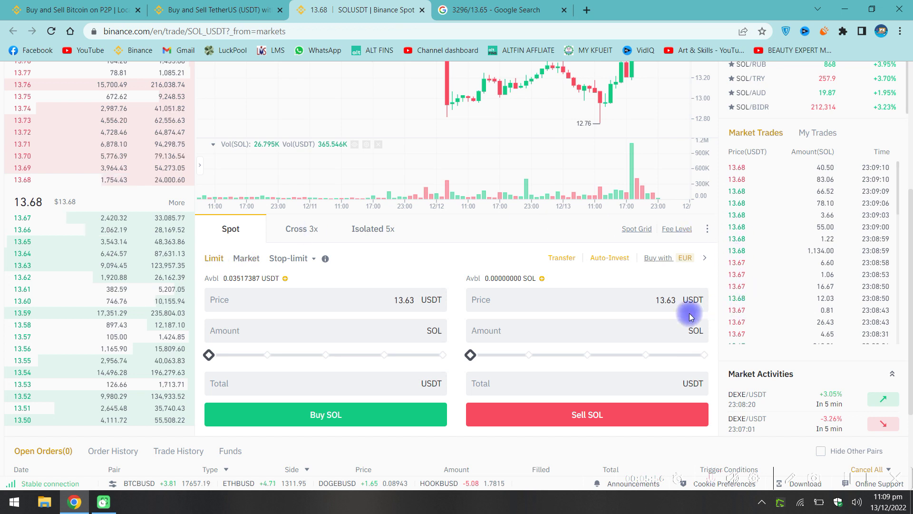
pyautogui.click(601, 311)
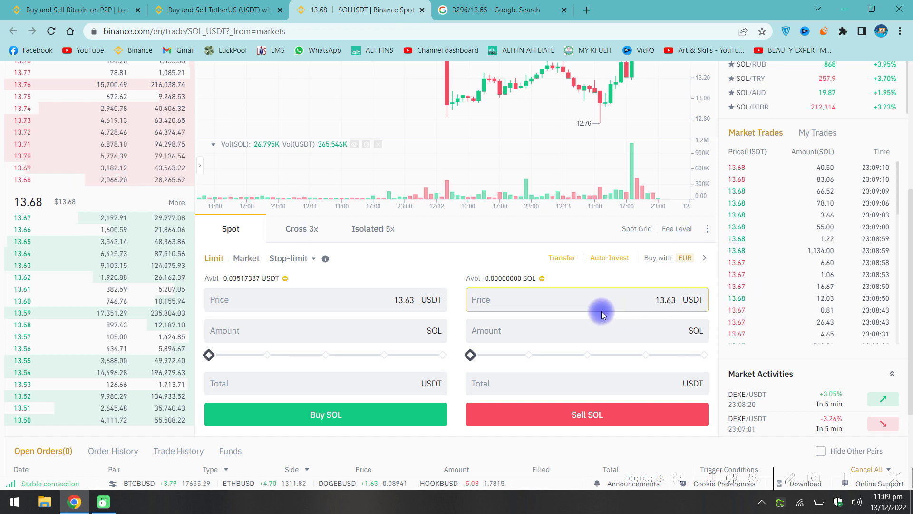
pyautogui.click(189, 9)
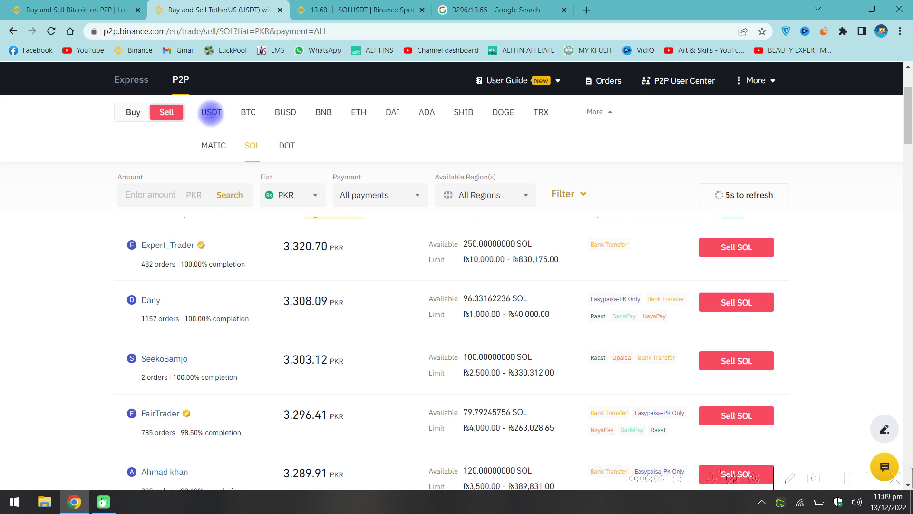
# Switch the P2P marketplace to USDT sell offers in PKR and recheck the calculator result.
pyautogui.click(211, 113)
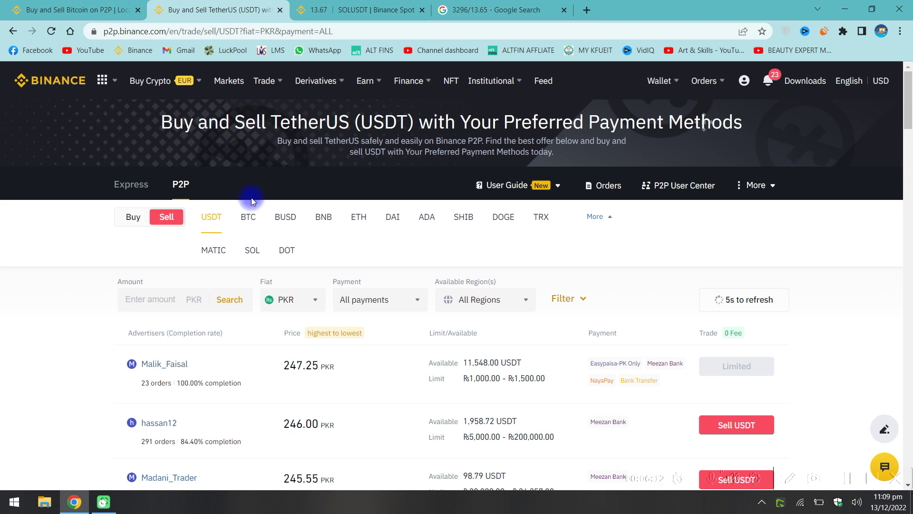
pyautogui.scroll(-2, 258, 217)
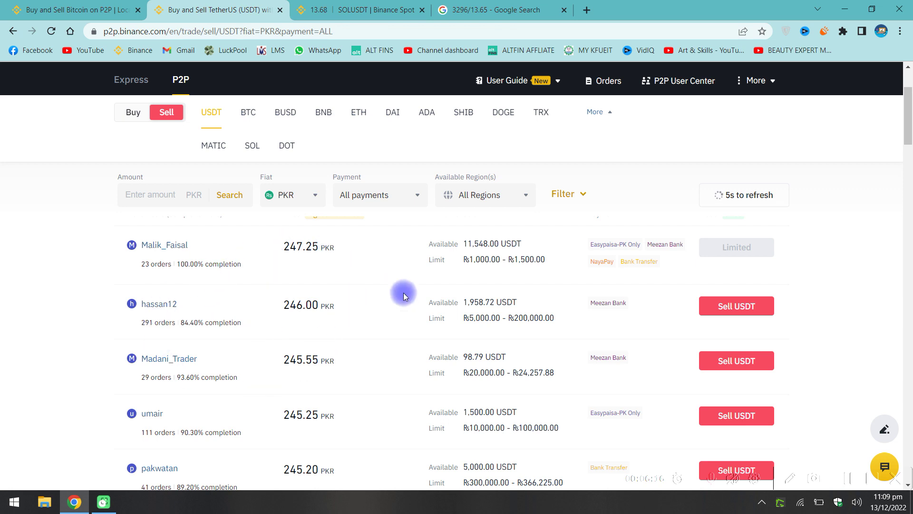
pyautogui.click(458, 4)
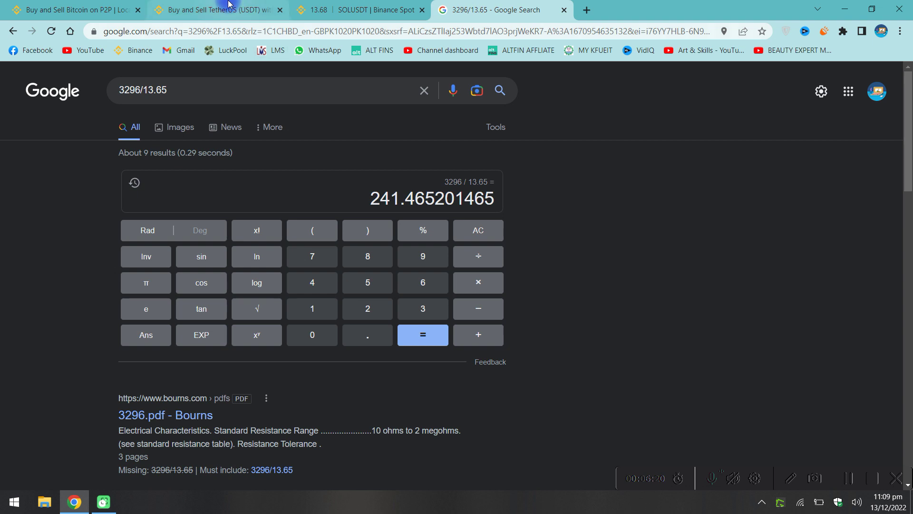
pyautogui.click(229, 4)
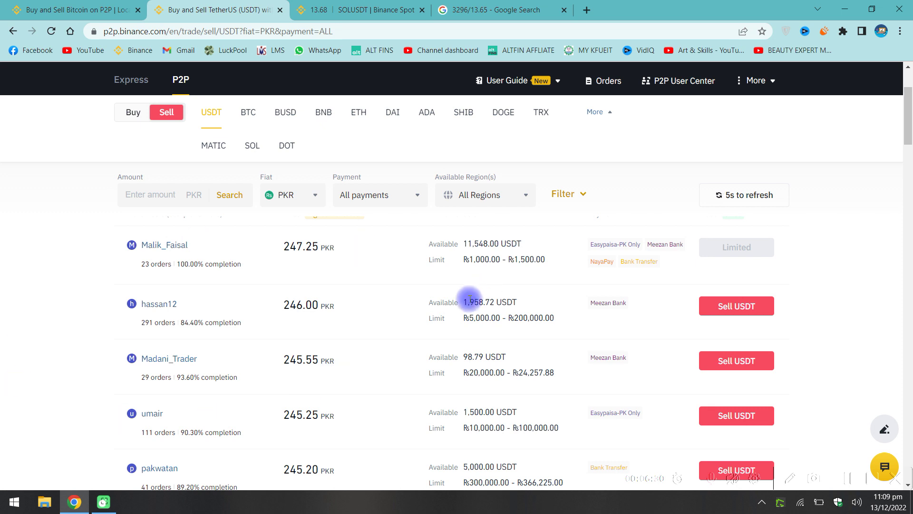
# Check My Ads to confirm the SOL buy ad is published, then go back to the USDT offers.
pyautogui.click(356, 7)
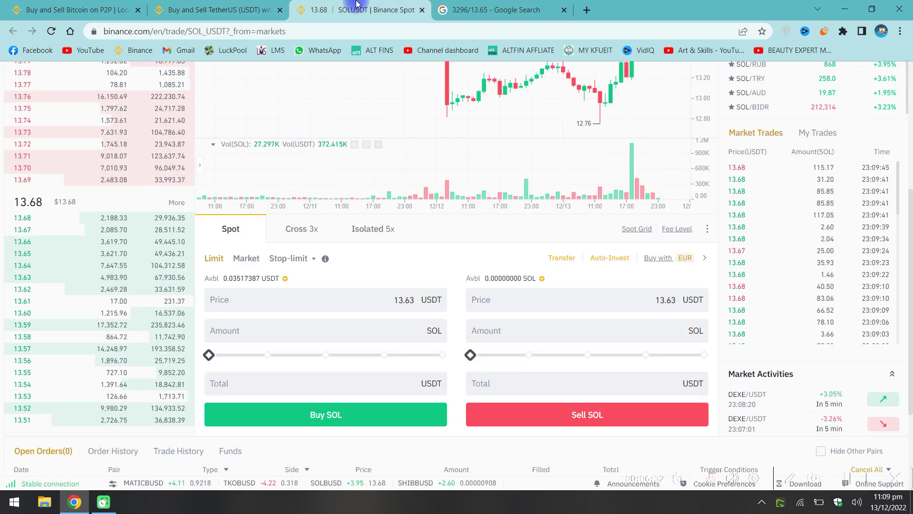
pyautogui.click(70, 7)
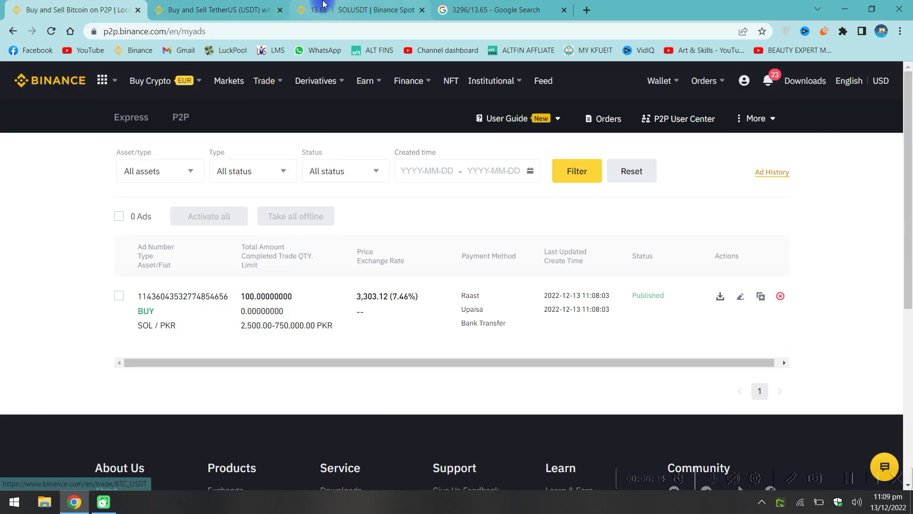
pyautogui.click(361, 10)
pyautogui.click(200, 5)
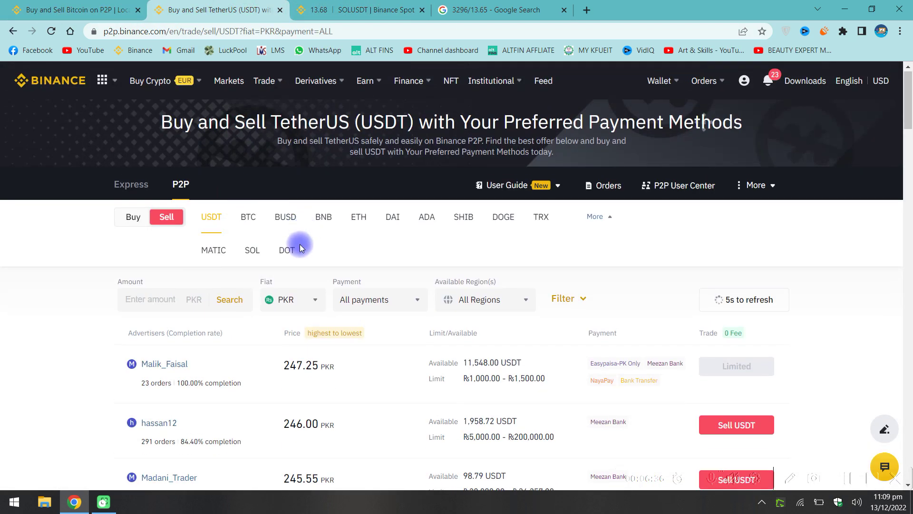